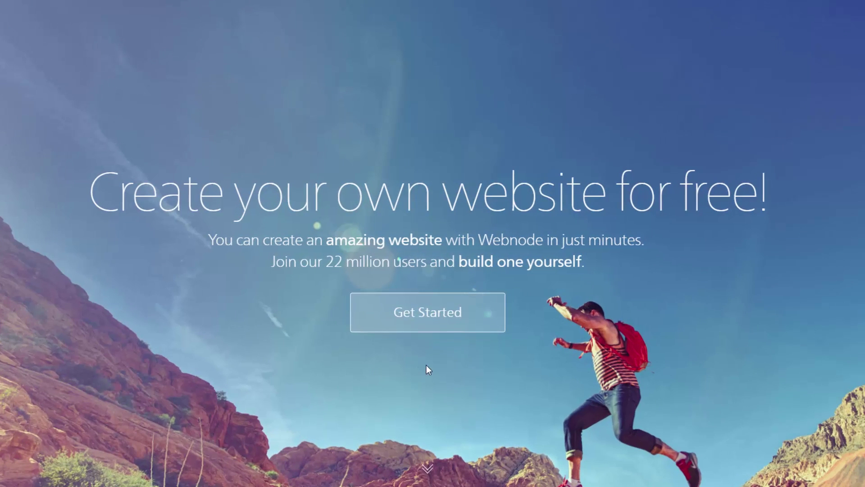
# - Register the MY COMPANY website and start it from the La Siesta restaurant template
pyautogui.click(454, 333)
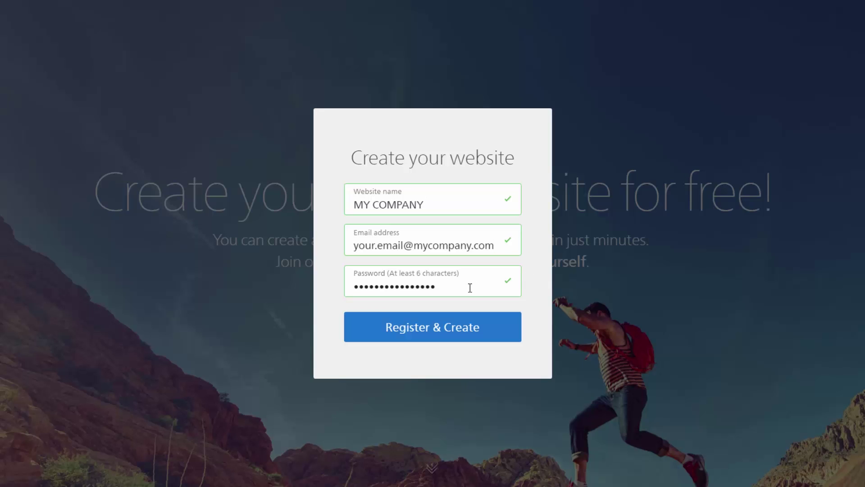
pyautogui.click(431, 343)
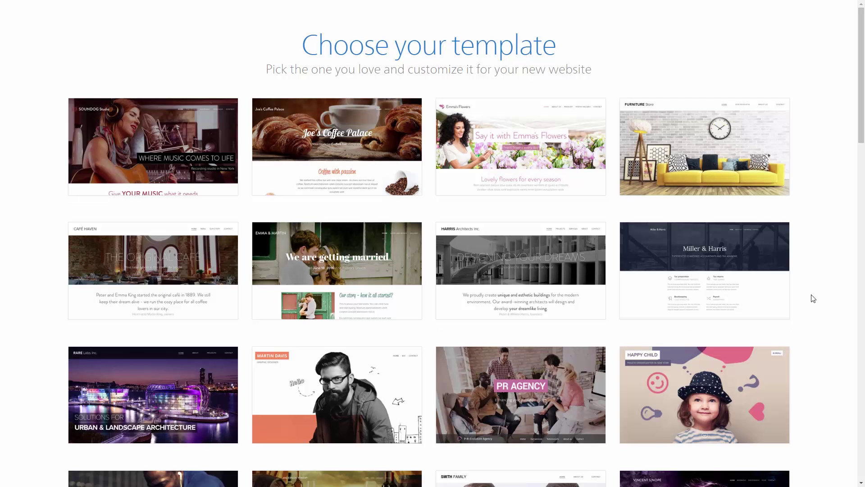
pyautogui.moveTo(861, 91); pyautogui.dragTo(862, 385)
pyautogui.moveTo(700, 320)
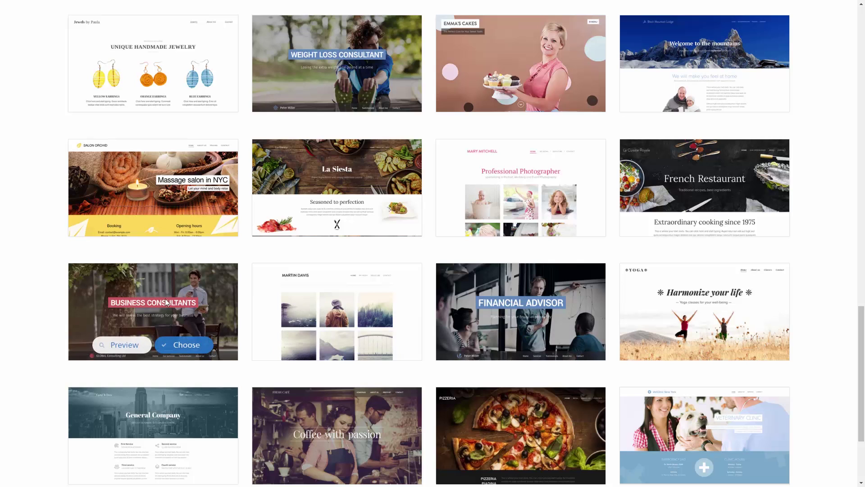
pyautogui.moveTo(301, 231)
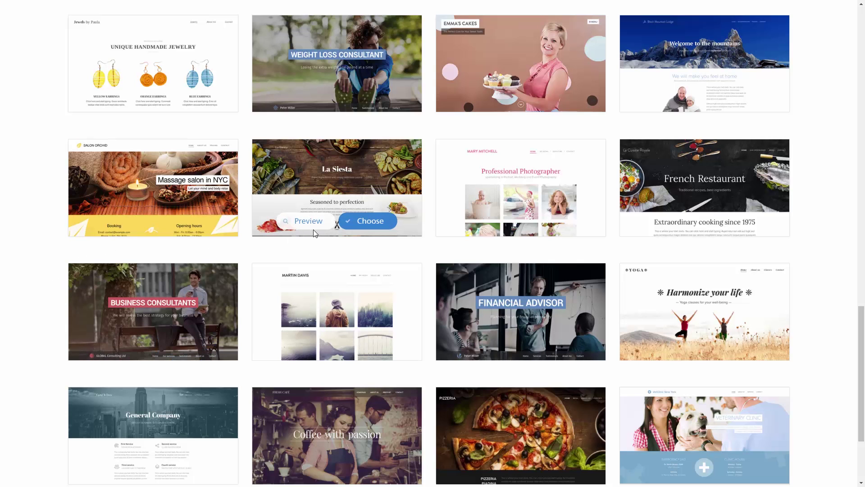
pyautogui.click(369, 230)
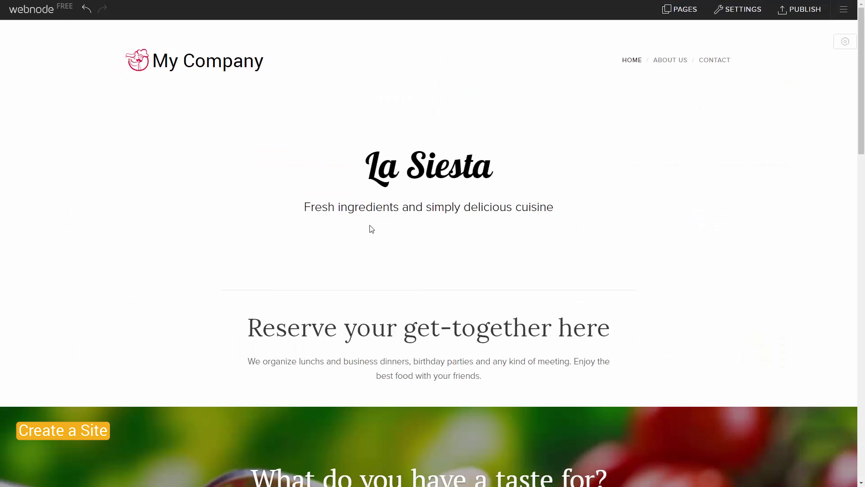
# - After browsing header and section options, add a horizontal line below the 'Reserve your get-together here' text
pyautogui.click(839, 41)
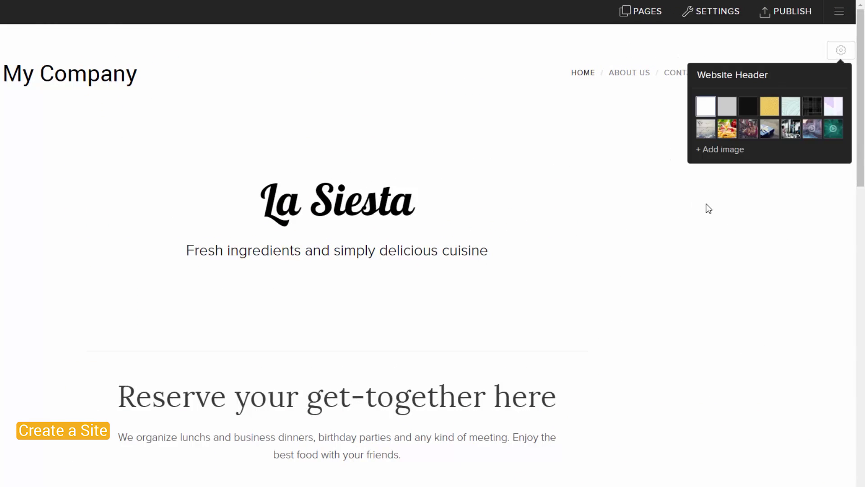
pyautogui.click(705, 205)
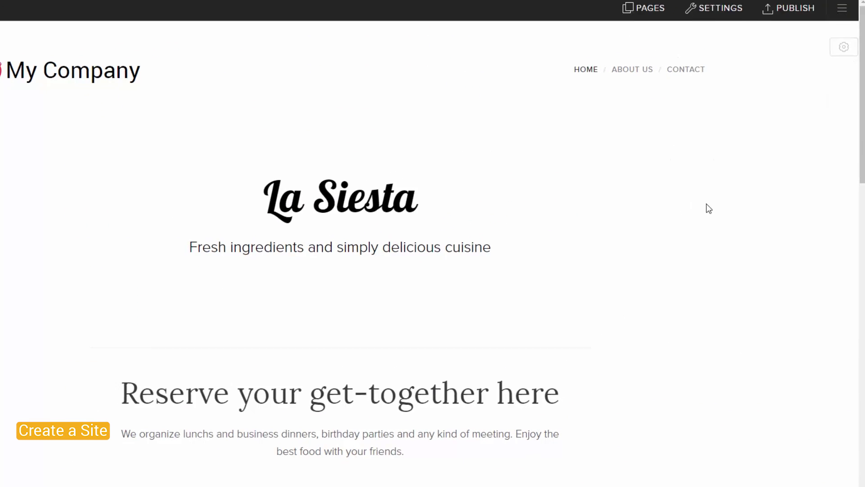
pyautogui.click(338, 353)
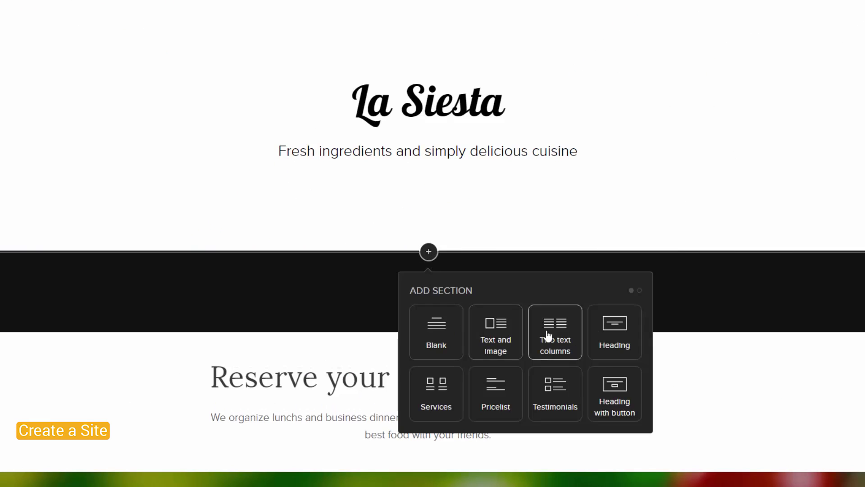
pyautogui.click(640, 290)
pyautogui.click(674, 376)
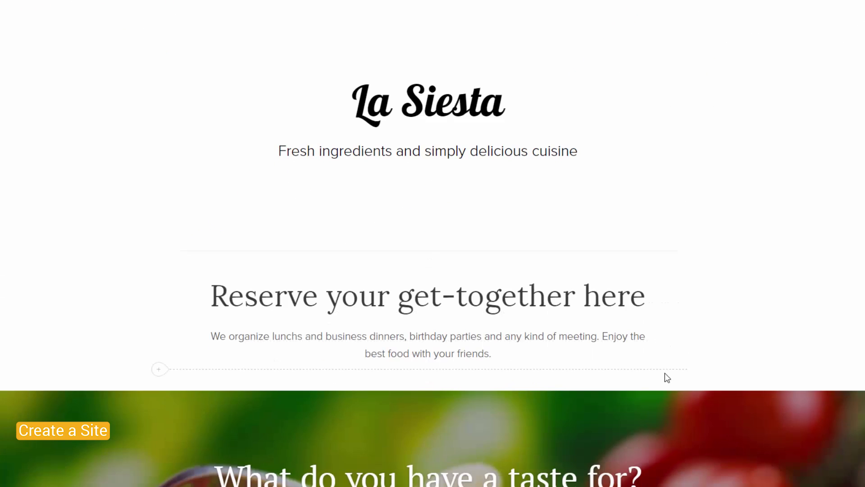
pyautogui.click(159, 369)
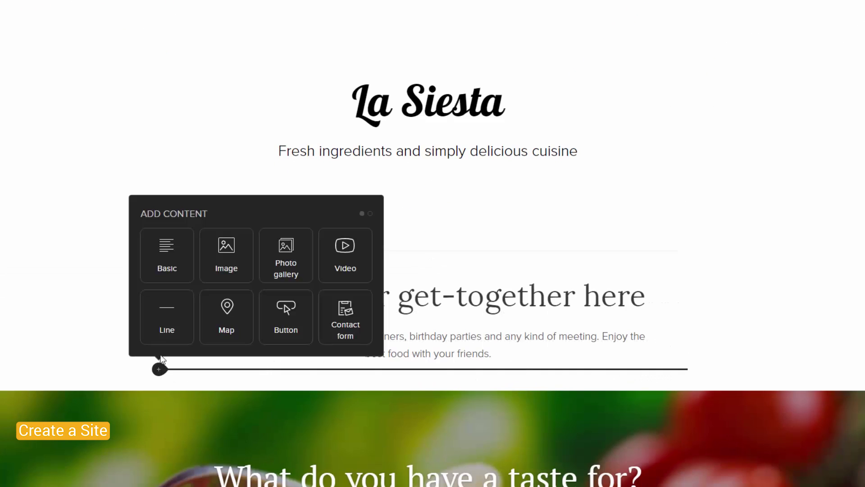
pyautogui.moveTo(167, 320); pyautogui.dragTo(446, 373)
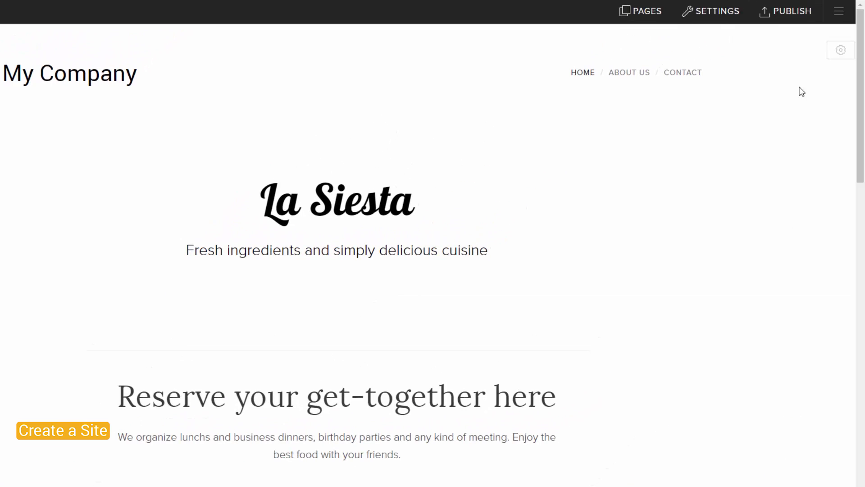
# - Retitle the La Siesta heading to 'Pizza & Pasta' in the Abril Fatface font
pyautogui.moveTo(413, 208); pyautogui.dragTo(263, 208)
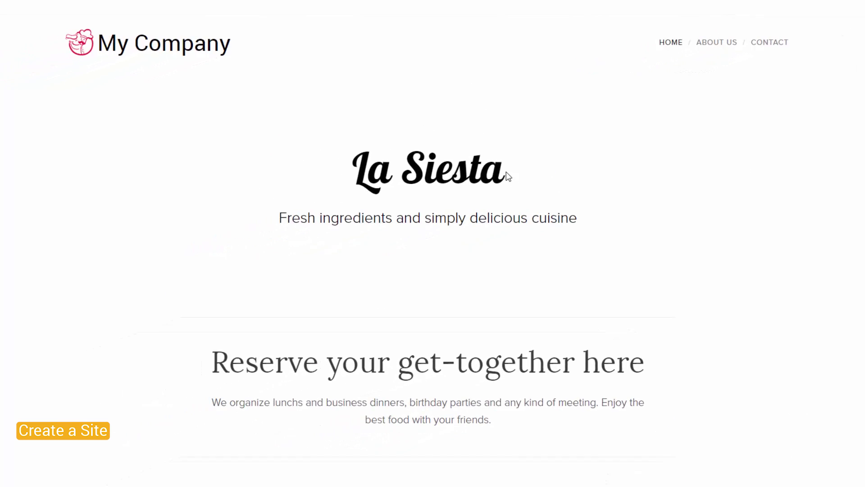
pyautogui.write('Pizza & Pasta')
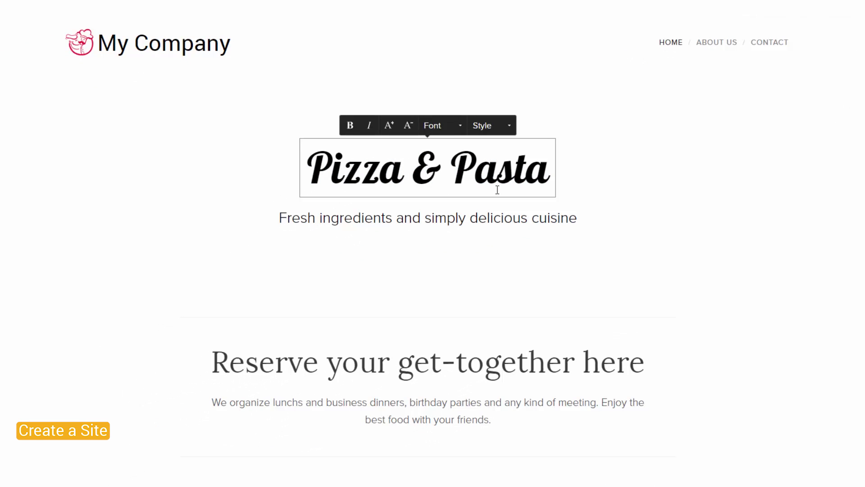
pyautogui.moveTo(550, 176); pyautogui.dragTo(321, 107)
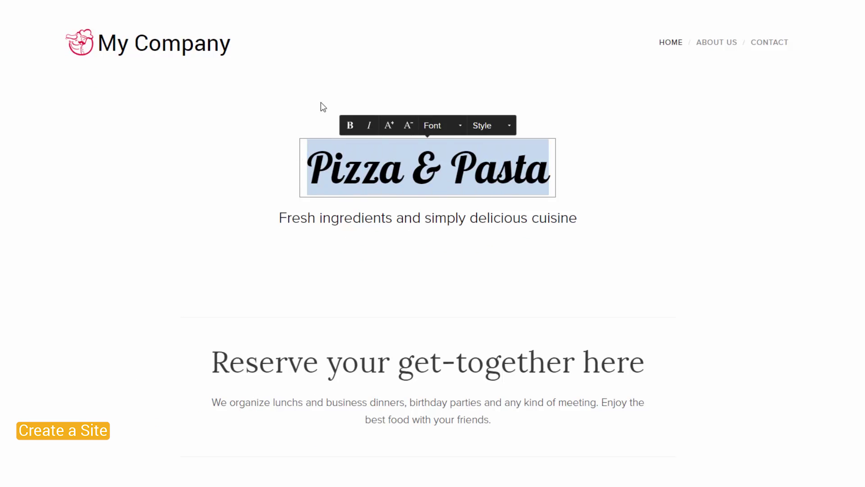
pyautogui.click(462, 124)
pyautogui.click(515, 151)
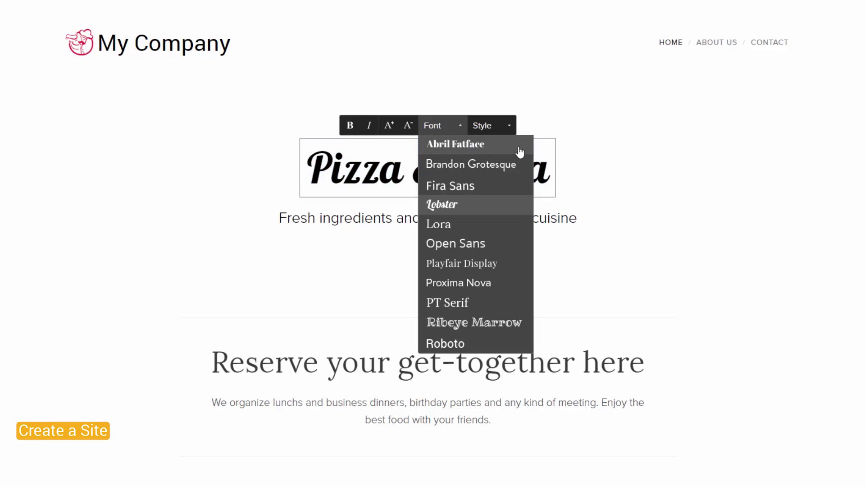
# - Give the heading the With borders style and enlarge it three size steps
pyautogui.click(505, 131)
pyautogui.scroll(-2, 593, 188)
pyautogui.click(552, 273)
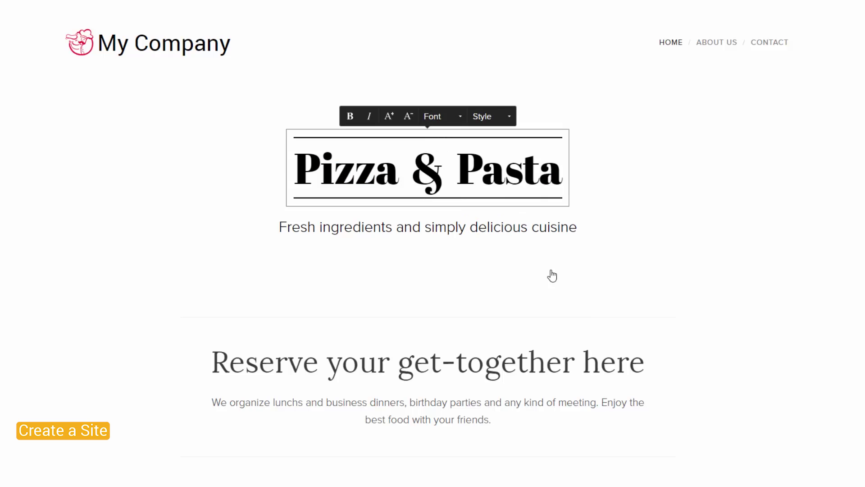
pyautogui.moveTo(566, 180); pyautogui.dragTo(292, 181)
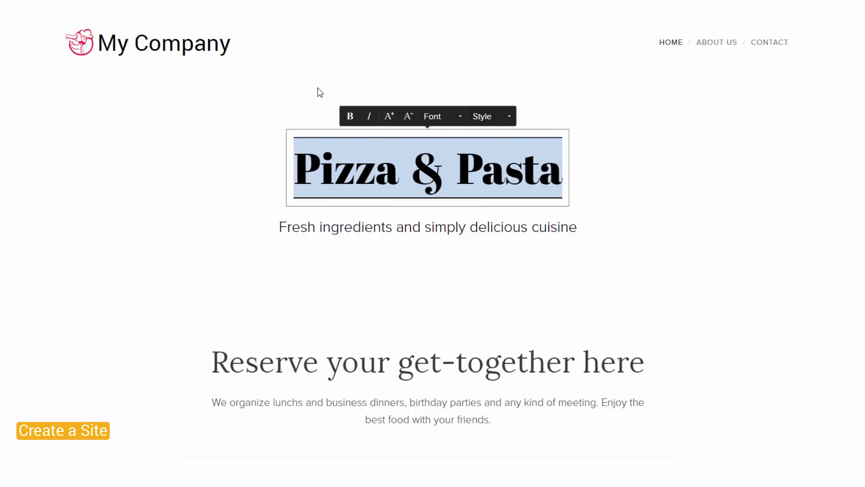
pyautogui.click(390, 118)
pyautogui.click(390, 118)
pyautogui.click(390, 118)
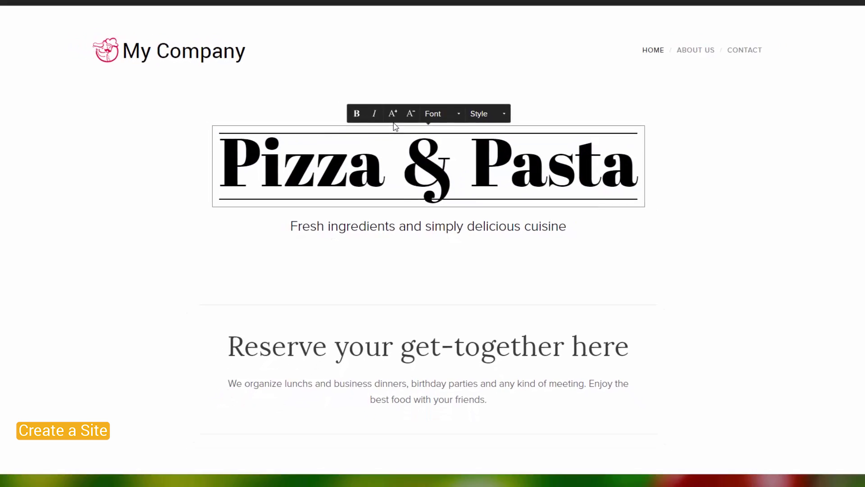
pyautogui.click(572, 94)
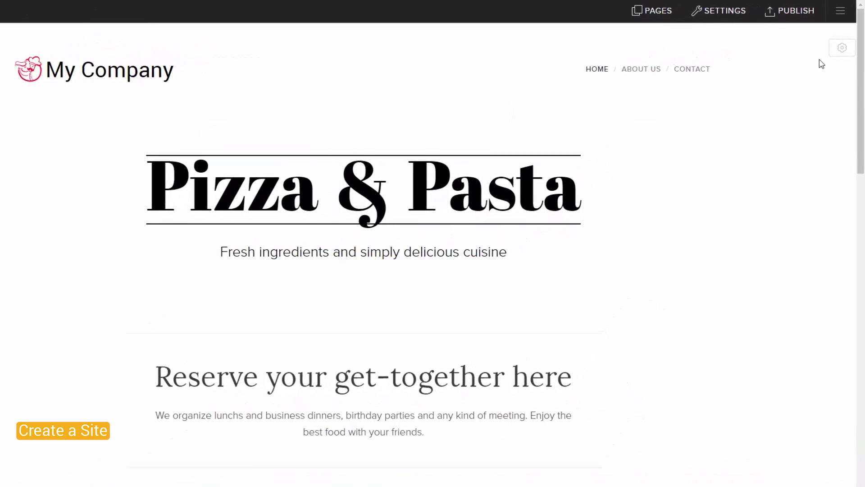
pyautogui.click(834, 54)
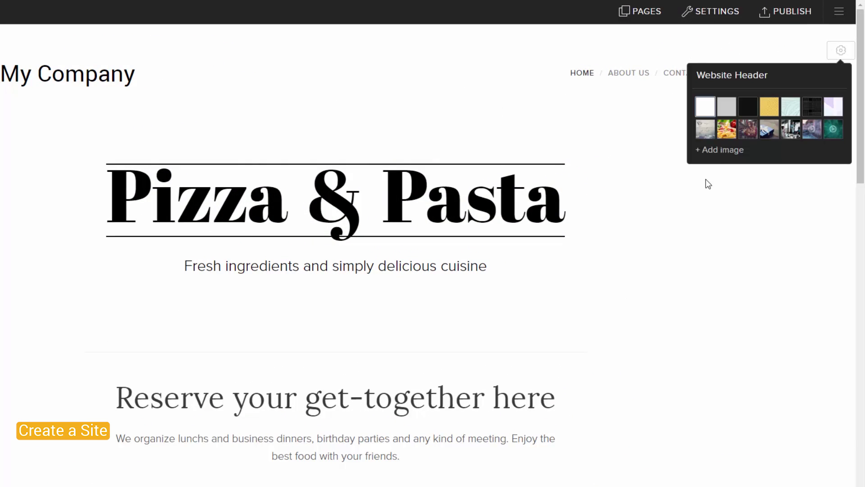
# - Upload the Header pizza photo and set it as the header background image
pyautogui.click(719, 154)
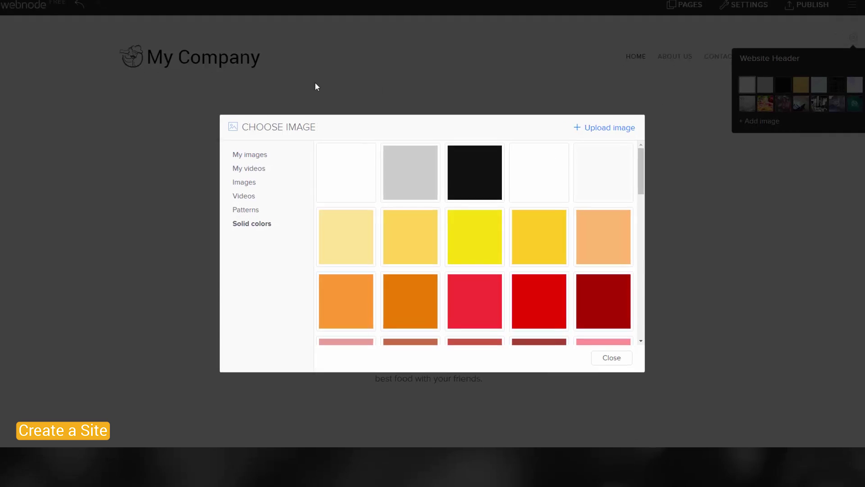
pyautogui.click(244, 210)
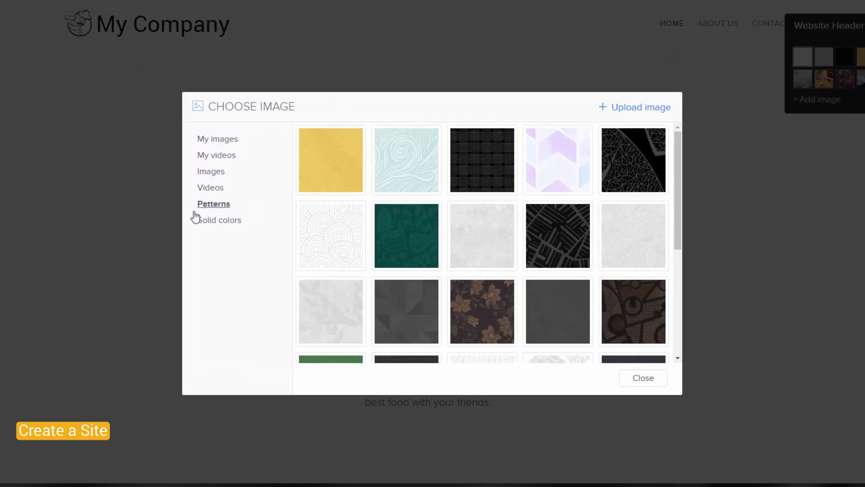
pyautogui.click(199, 176)
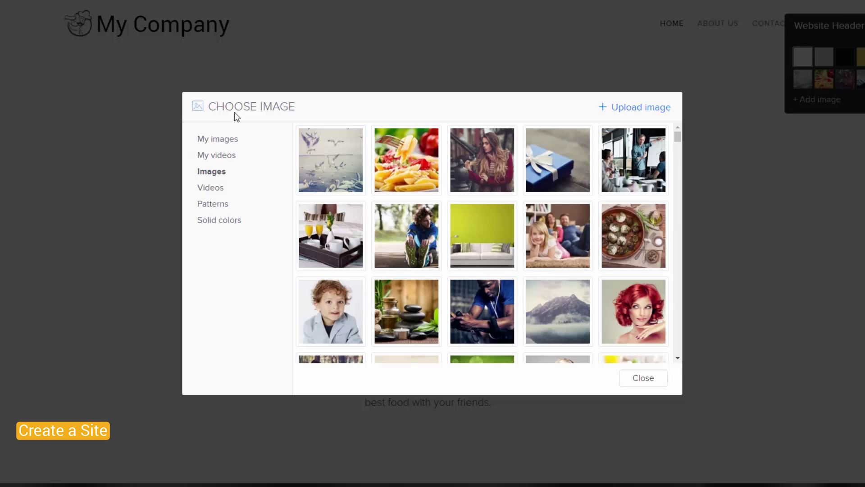
pyautogui.click(640, 118)
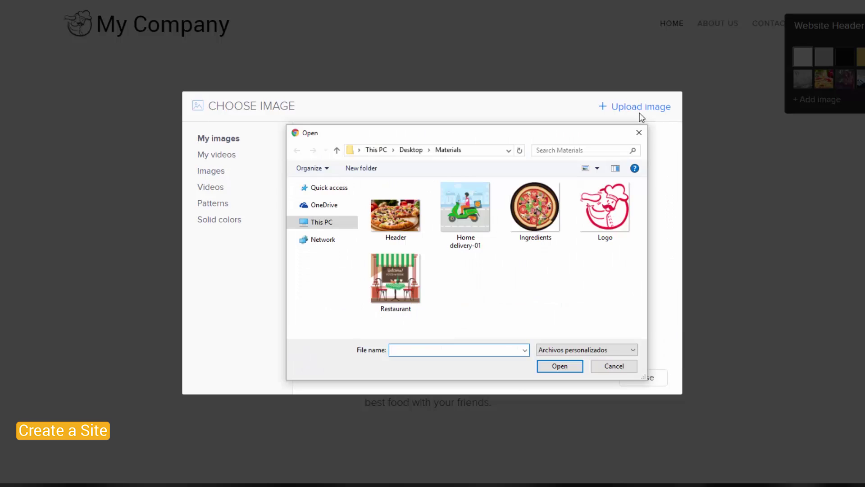
pyautogui.click(391, 215)
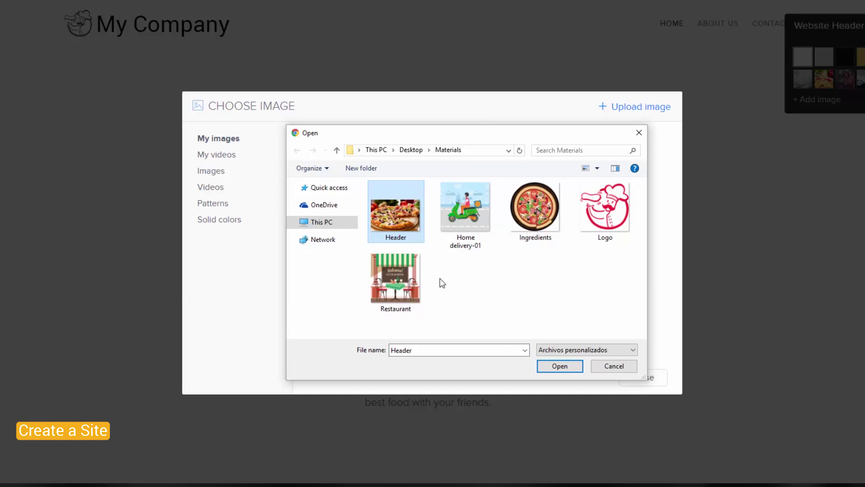
pyautogui.click(551, 370)
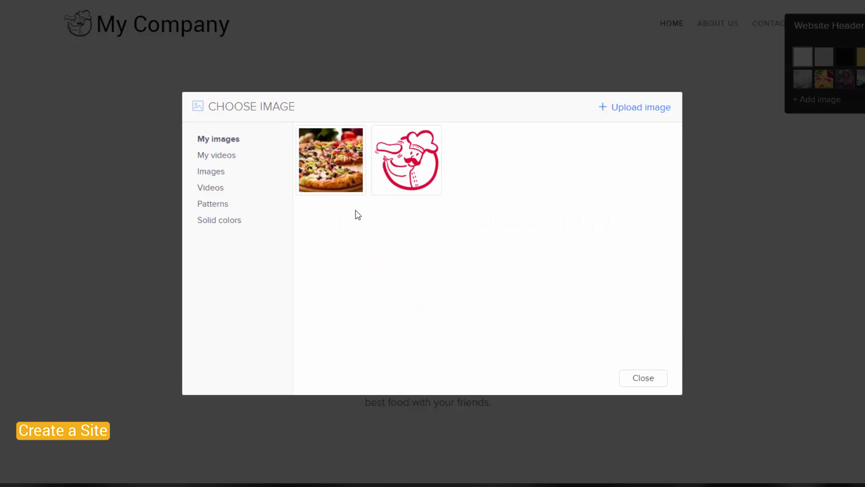
pyautogui.click(341, 192)
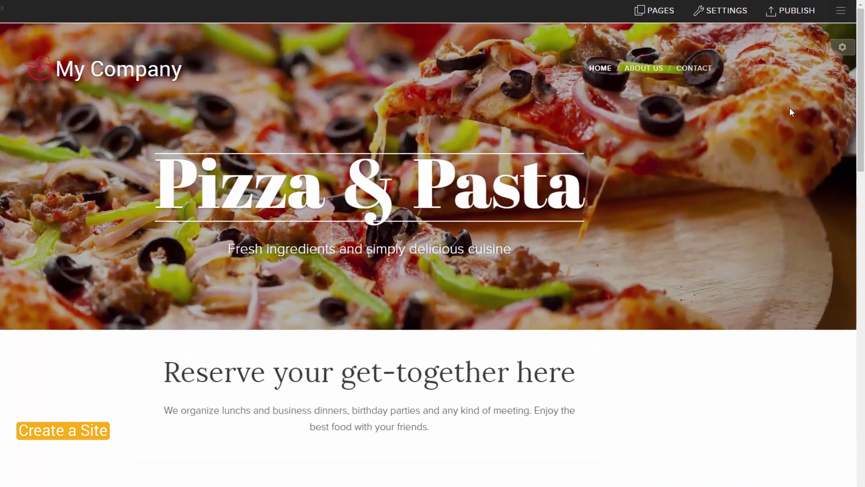
pyautogui.click(845, 41)
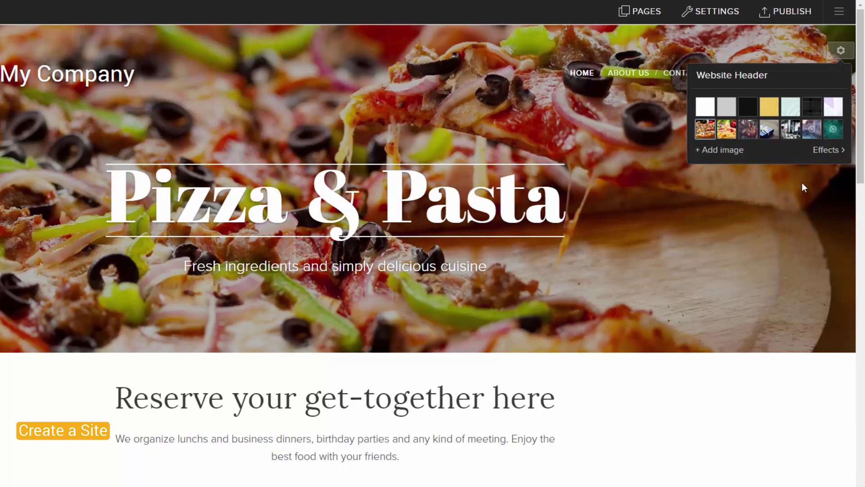
# - Align the header photo to the top and custom-crop it to show the whole pizza image
pyautogui.click(829, 150)
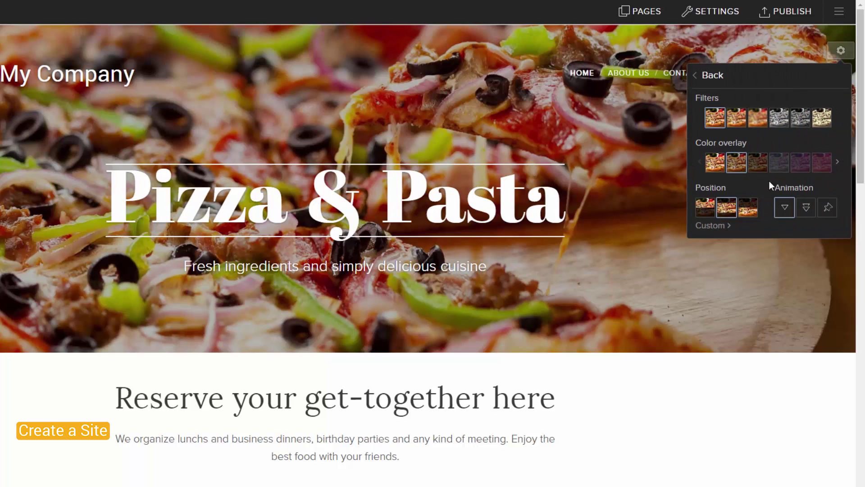
pyautogui.click(703, 212)
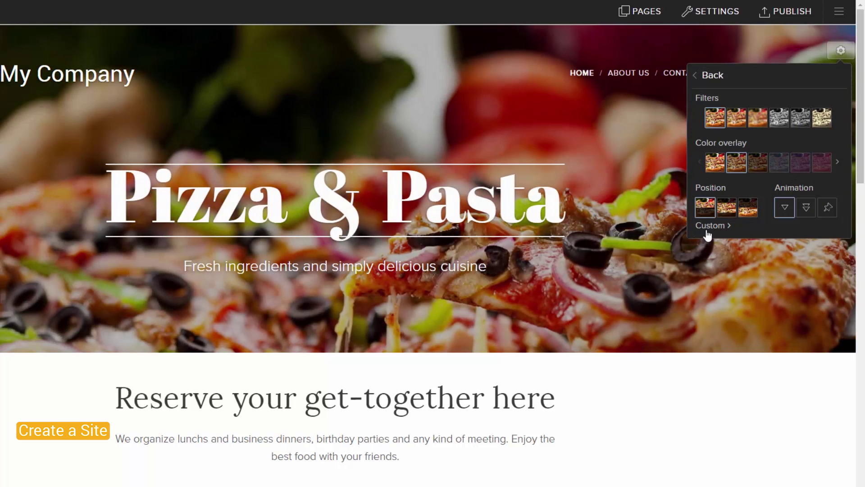
pyautogui.click(707, 231)
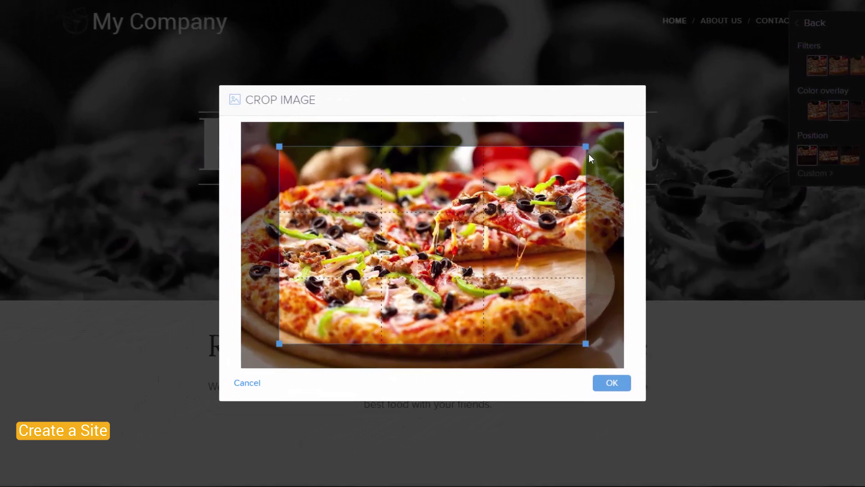
pyautogui.moveTo(496, 205); pyautogui.dragTo(532, 180)
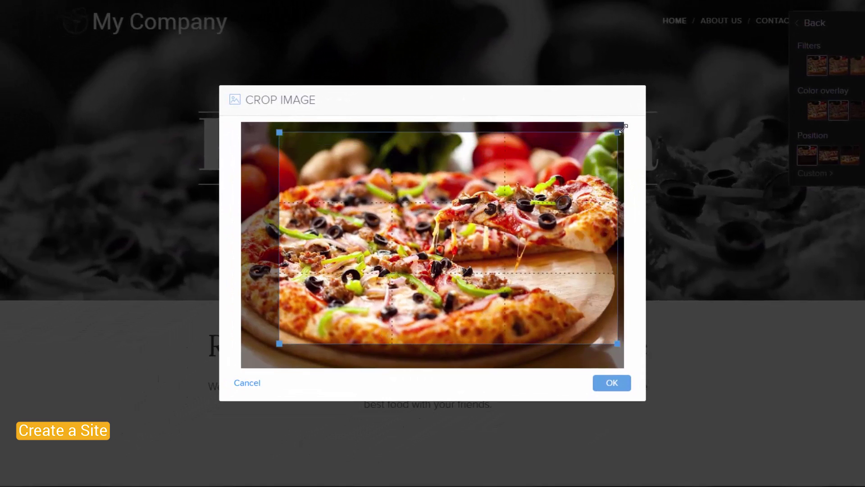
pyautogui.moveTo(623, 127); pyautogui.dragTo(624, 122)
pyautogui.moveTo(278, 345); pyautogui.dragTo(241, 367)
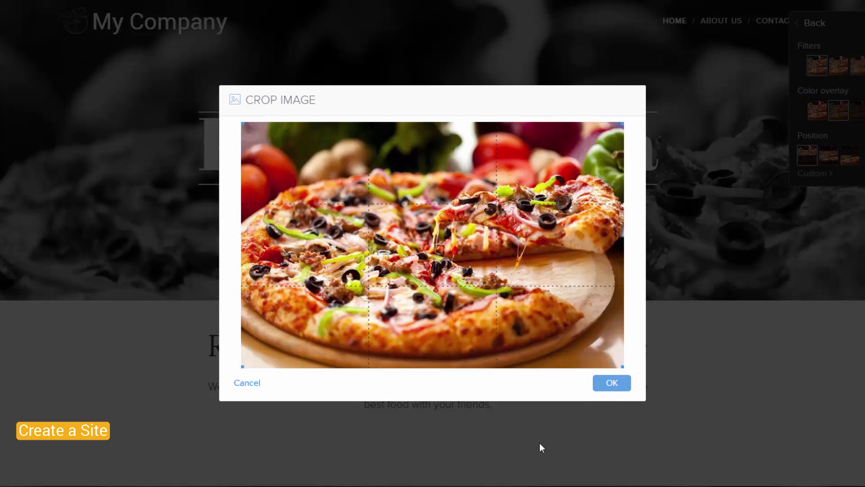
pyautogui.click(607, 390)
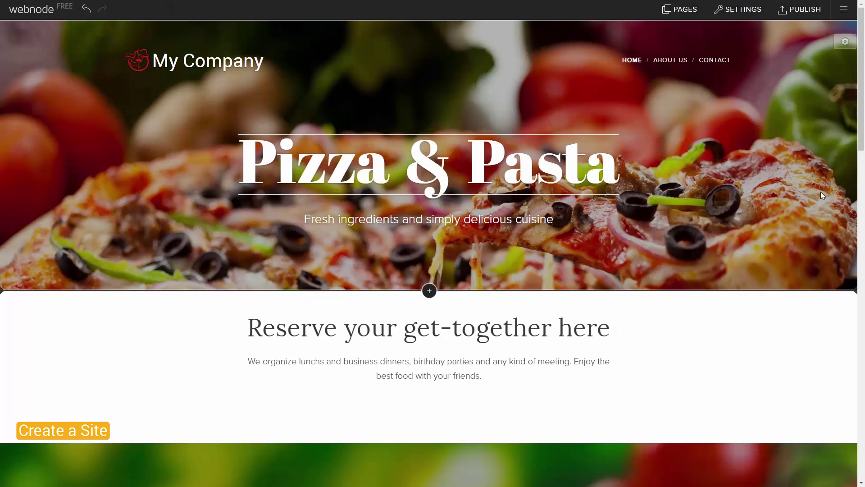
# - Insert a Services section, 'We have what you crave', directly below the hero
pyautogui.scroll(-1, 860, 104)
pyautogui.moveTo(860, 104); pyautogui.dragTo(861, 148)
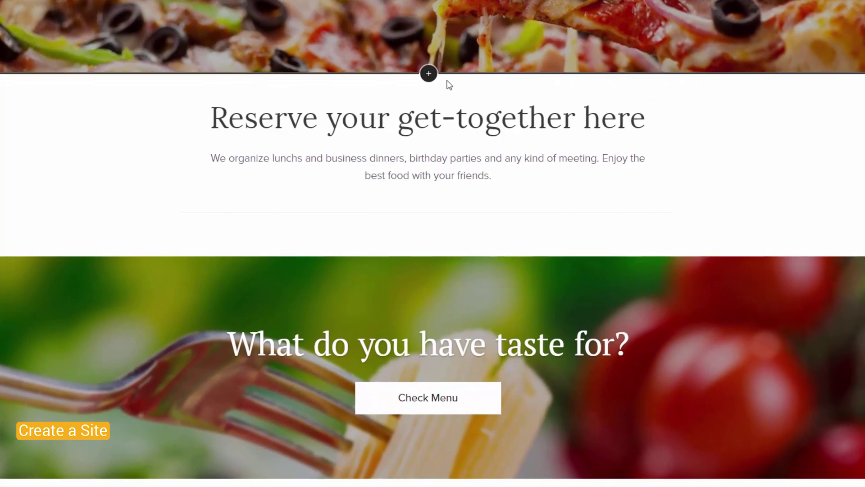
pyautogui.click(429, 75)
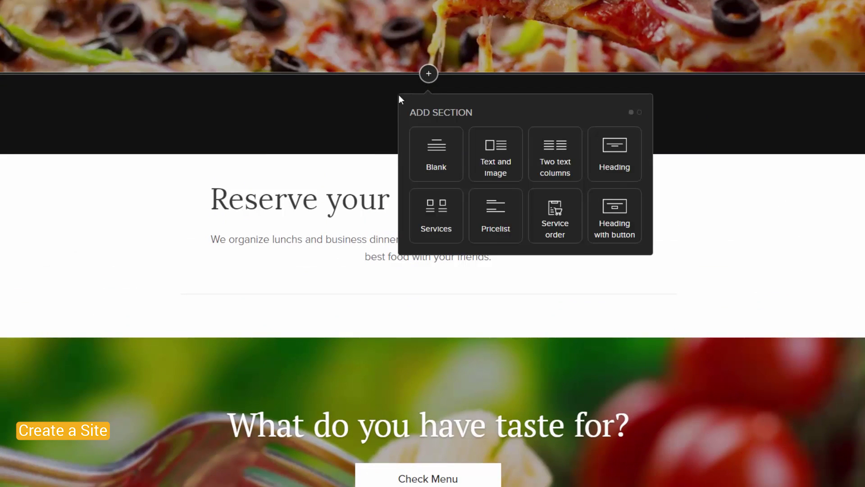
pyautogui.click(439, 237)
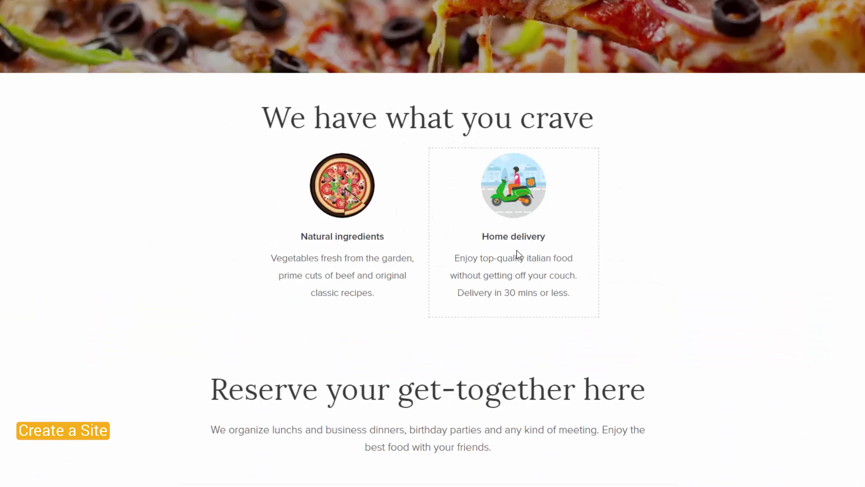
# - Add a third service titled Cozy atmosphere with a plain, non-bold, non-italic description
pyautogui.click(599, 155)
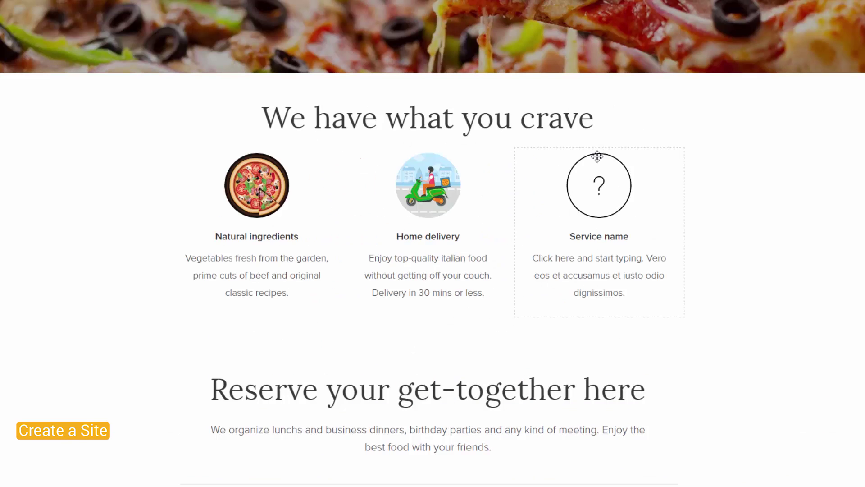
pyautogui.click(594, 136)
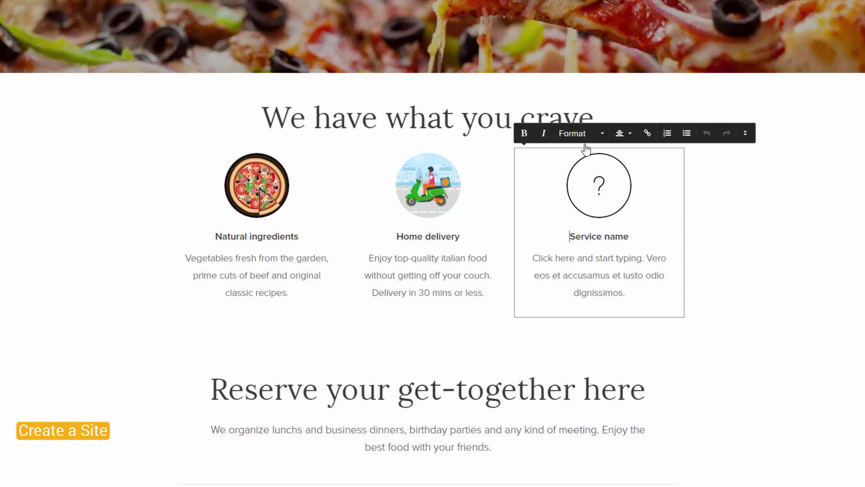
pyautogui.moveTo(565, 235); pyautogui.dragTo(531, 257)
pyautogui.write('Cozy atmosphere Having dinner in our restaurant is an unforgettable experience. Spend the night in Italy.')
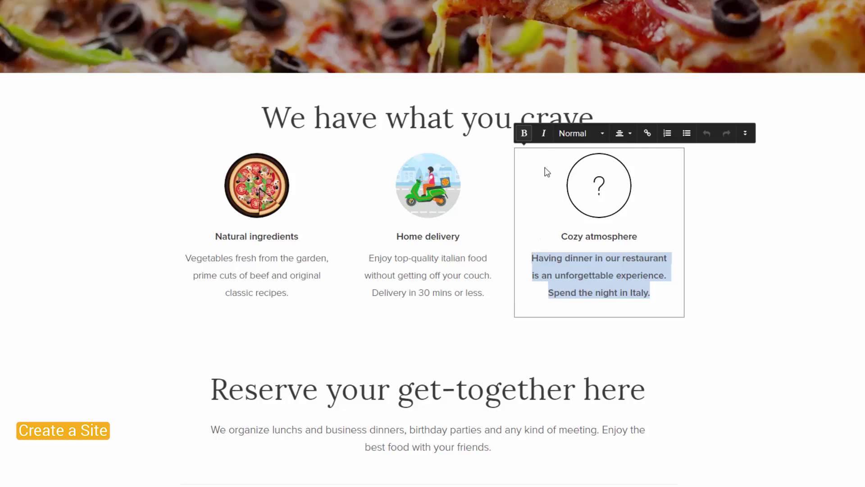
pyautogui.click(544, 134)
pyautogui.click(526, 135)
pyautogui.click(543, 135)
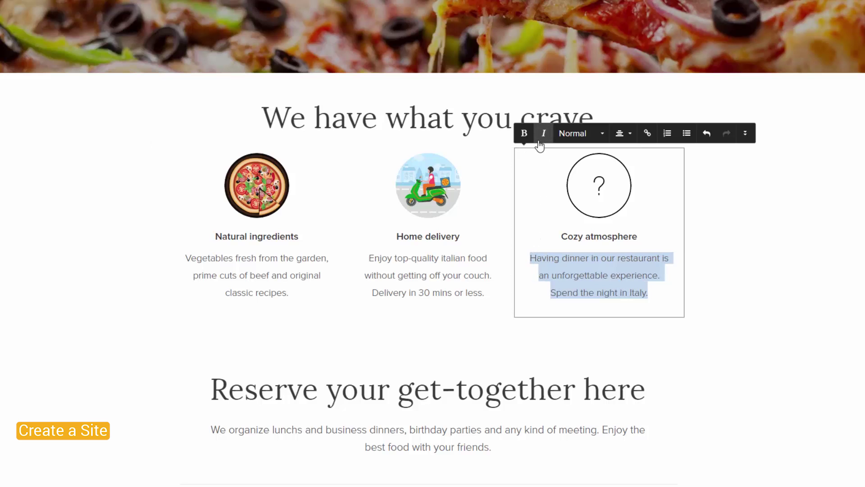
pyautogui.click(547, 174)
# - Give Cozy atmosphere the café illustration and move it between the other two services
pyautogui.click(540, 136)
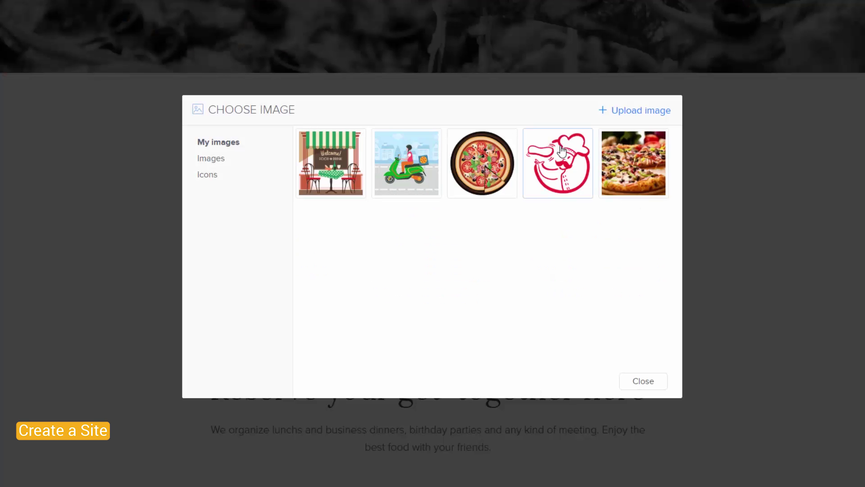
pyautogui.click(338, 187)
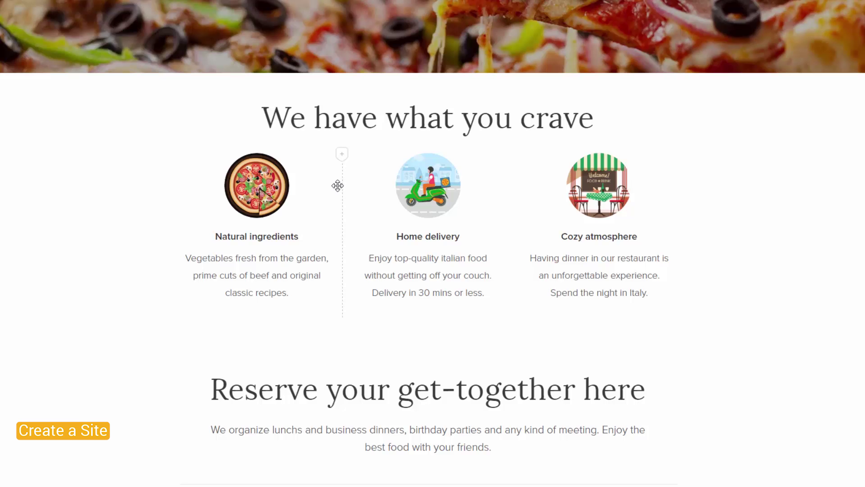
pyautogui.moveTo(598, 218); pyautogui.dragTo(342, 220)
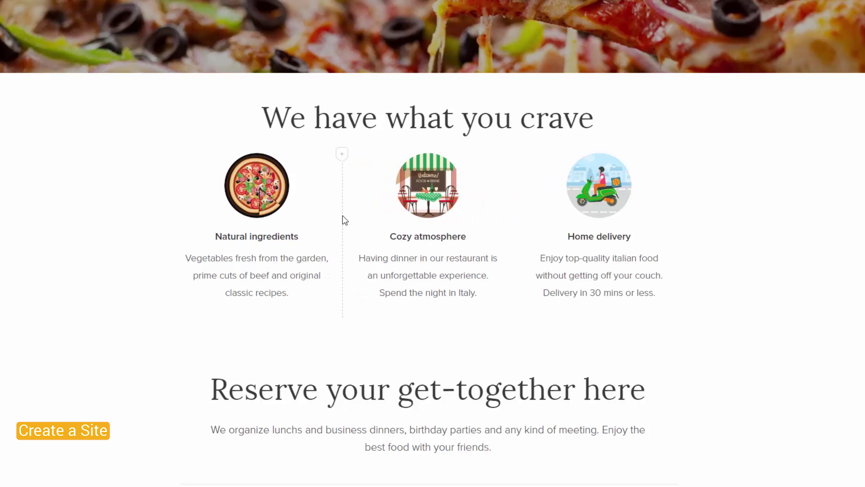
# - Start deleting the Home delivery service, then cancel to keep it
pyautogui.click(586, 206)
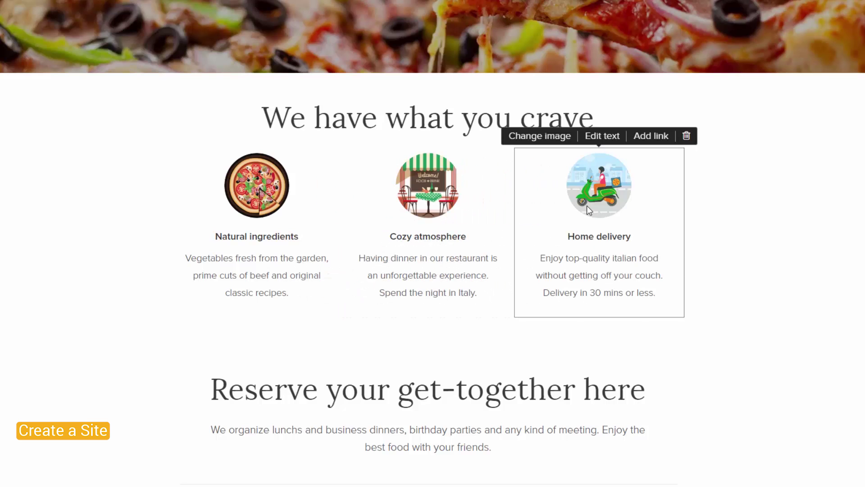
pyautogui.click(692, 139)
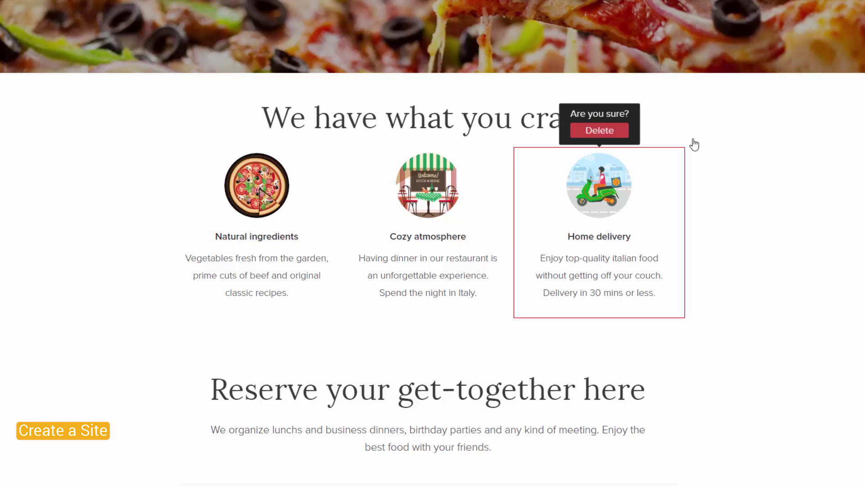
pyautogui.click(744, 212)
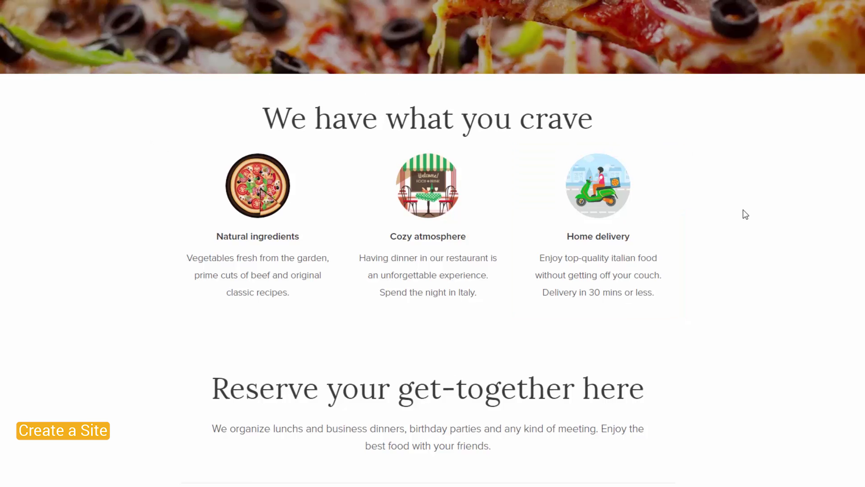
# - Delete the white 'Reserve your get-together here' section from the home page
pyautogui.scroll(-3, 777, 218)
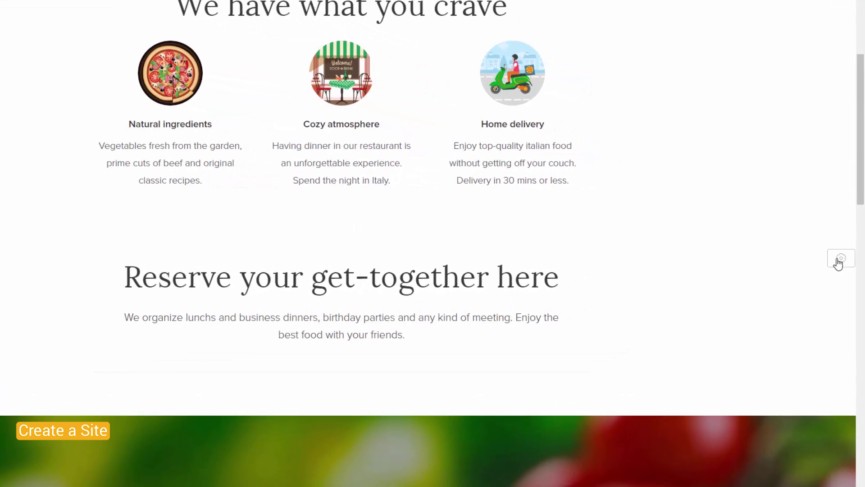
pyautogui.click(839, 261)
pyautogui.click(827, 284)
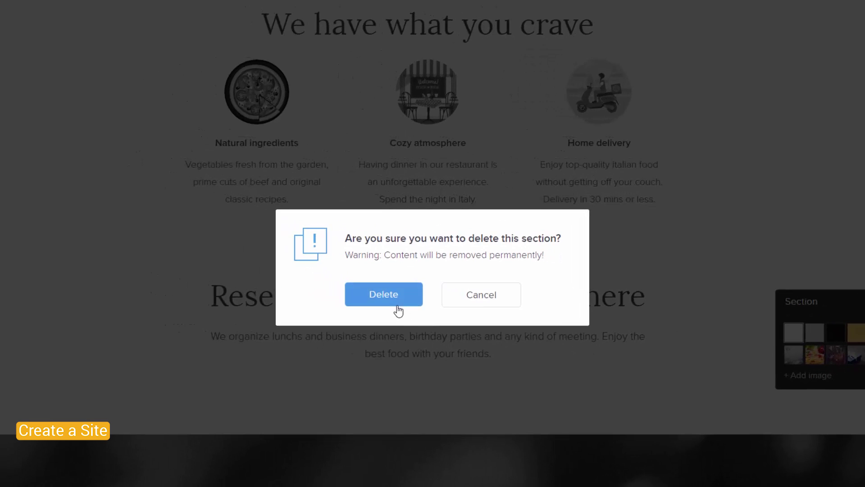
pyautogui.click(399, 310)
pyautogui.scroll(-3, 861, 193)
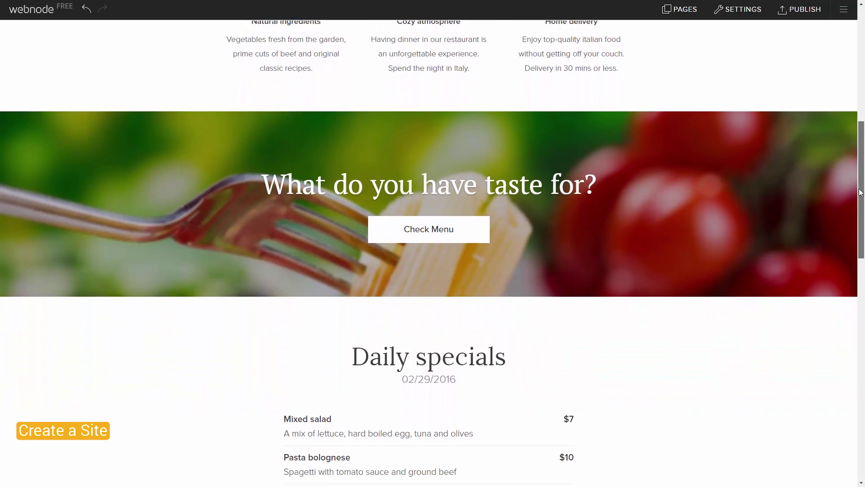
# - Change the Tiramisu item's price digits to 6 in Daily specials
pyautogui.scroll(-6, 861, 193)
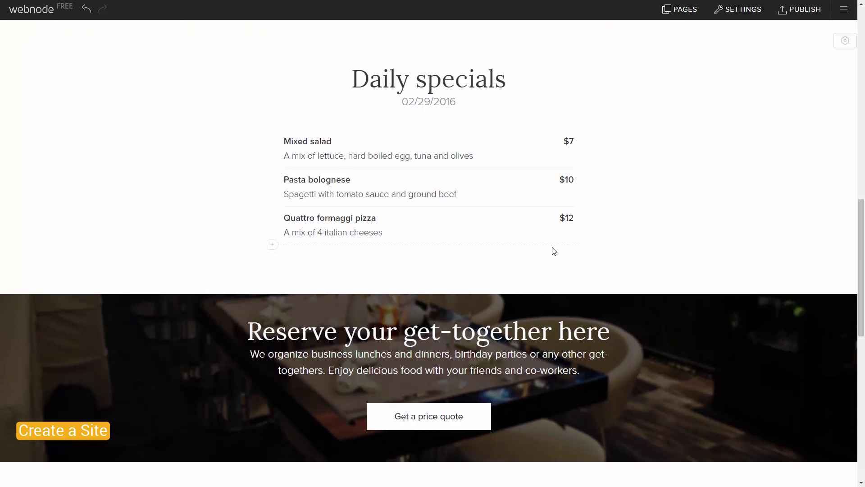
pyautogui.click(245, 223)
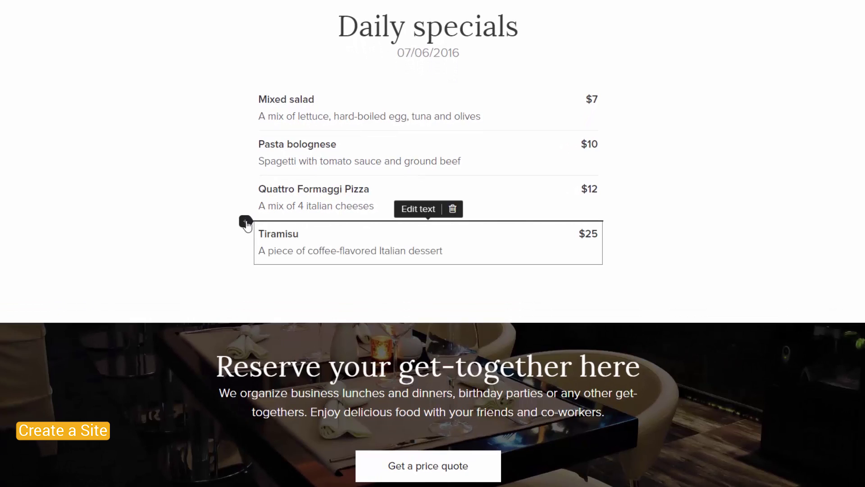
pyautogui.press('Delete')
pyautogui.press('Delete')
pyautogui.write('6')
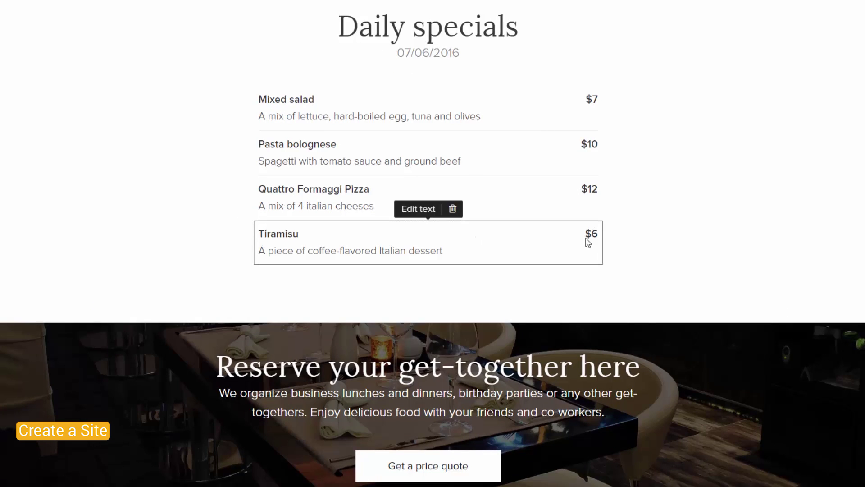
pyautogui.click(670, 239)
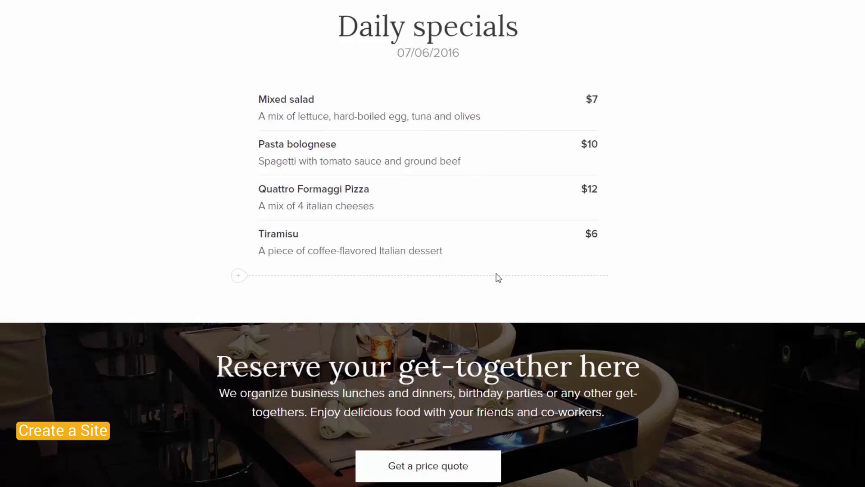
# - Add a Book now! button linked to the Contact page below Daily specials, then go to About Us
pyautogui.click(238, 276)
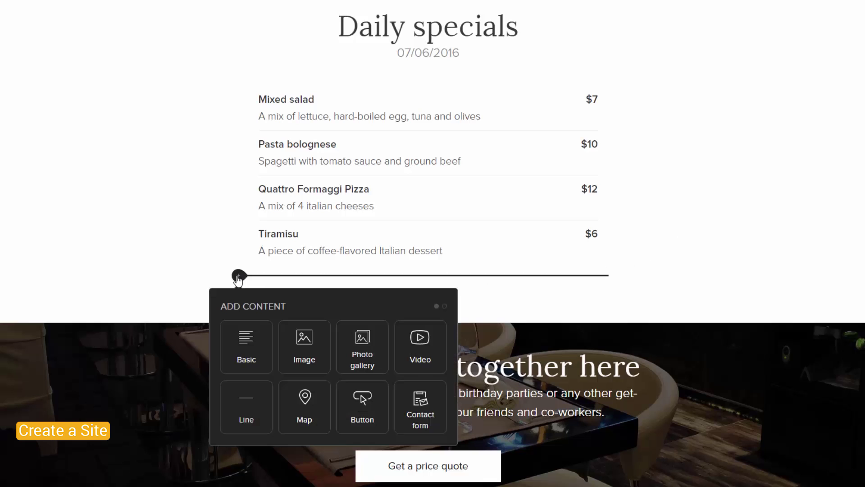
pyautogui.click(359, 408)
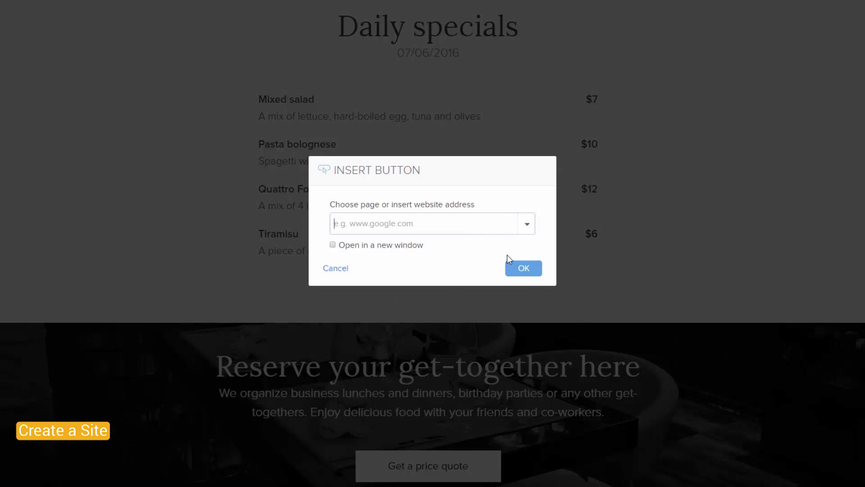
pyautogui.click(527, 224)
pyautogui.click(450, 280)
pyautogui.click(520, 280)
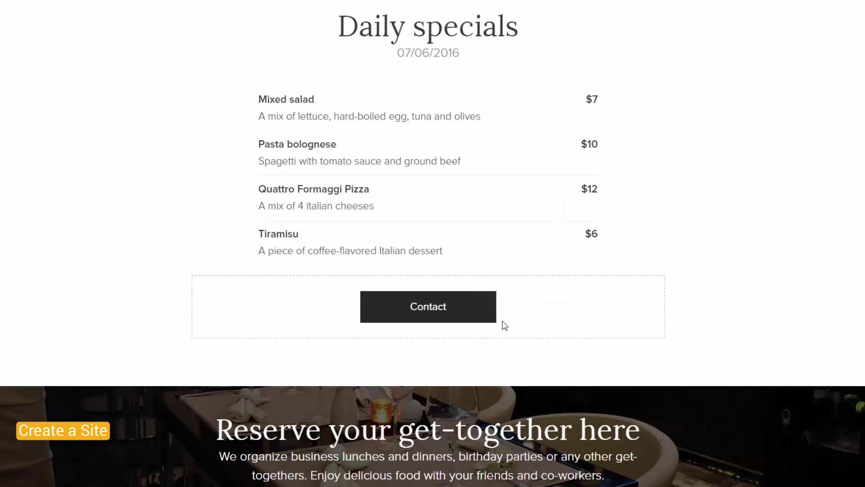
pyautogui.click(411, 308)
pyautogui.moveTo(410, 308); pyautogui.dragTo(446, 308)
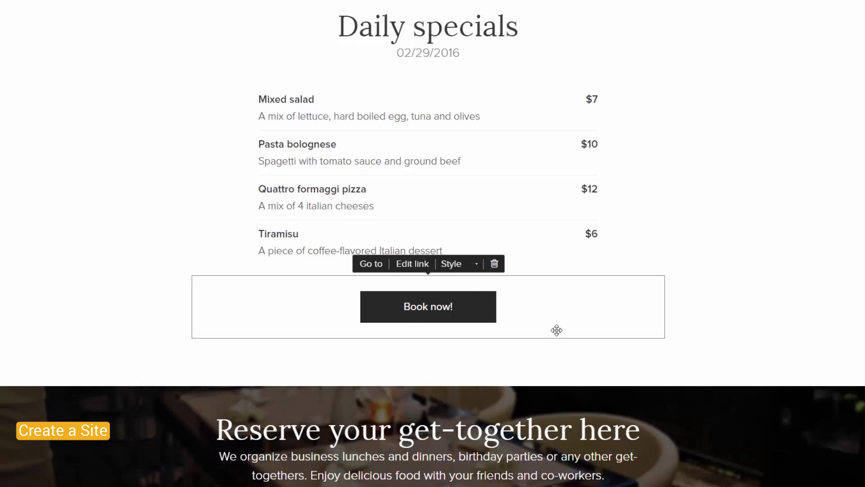
pyautogui.click(726, 299)
pyautogui.moveTo(861, 270); pyautogui.dragTo(862, 67)
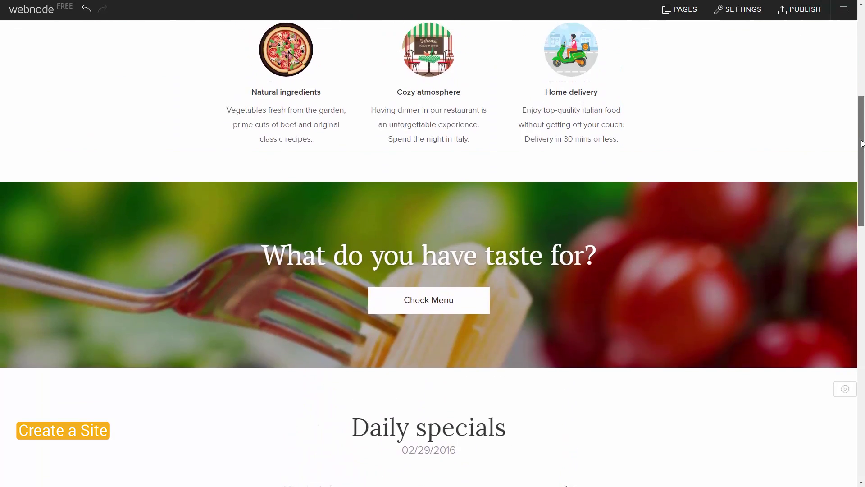
pyautogui.click(670, 65)
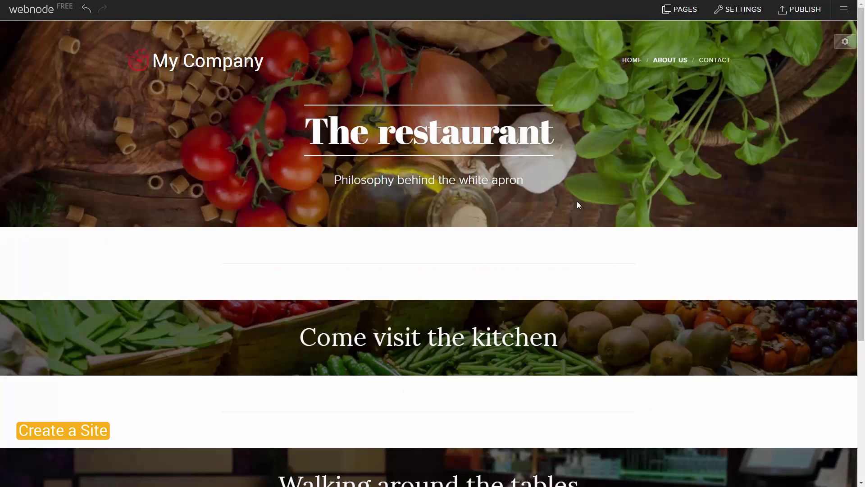
# - Add an Our history text-and-image section and replace its group photo with the chef image
pyautogui.moveTo(431, 233)
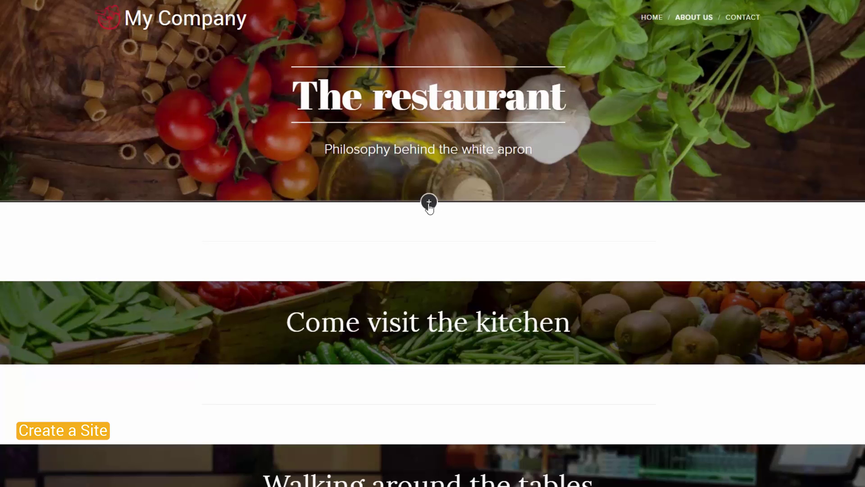
pyautogui.click(429, 203)
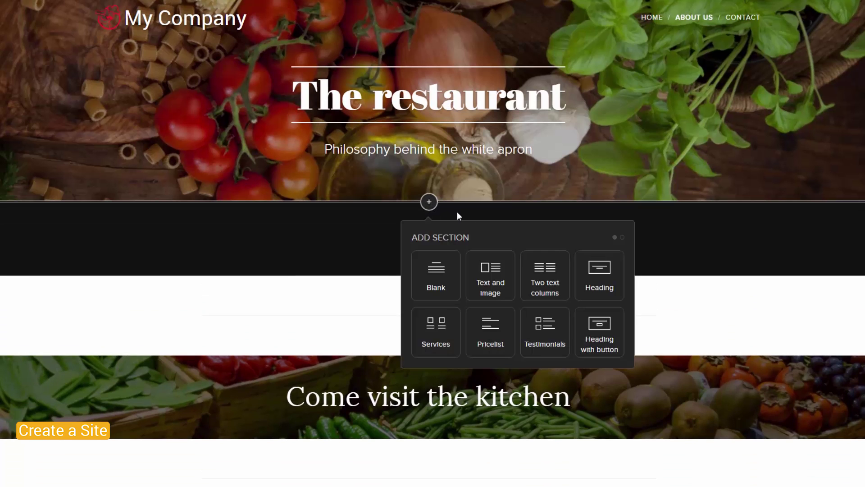
pyautogui.click(508, 293)
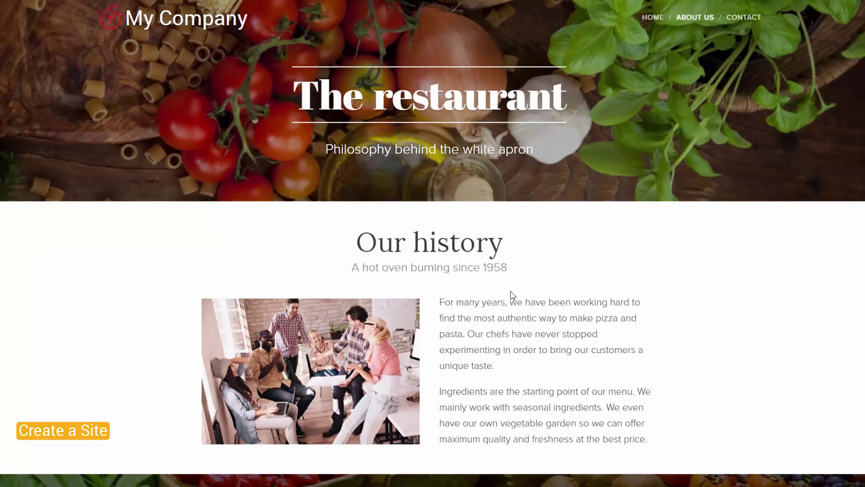
pyautogui.click(309, 367)
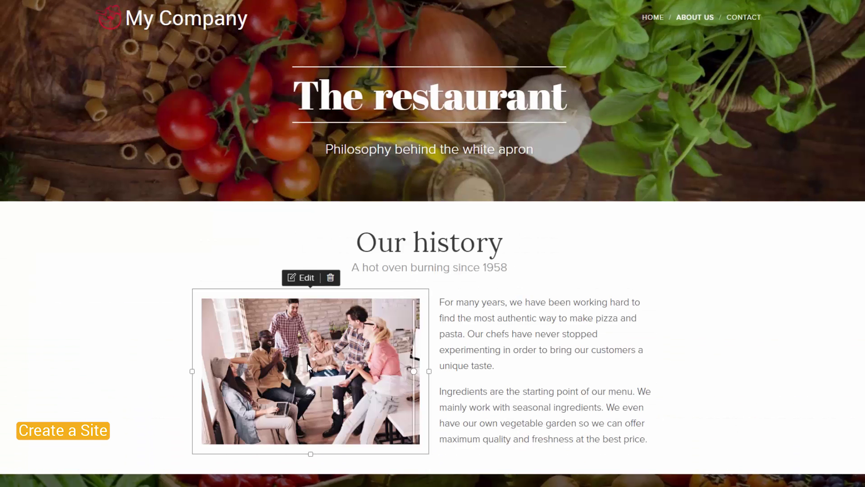
pyautogui.click(310, 279)
pyautogui.click(356, 255)
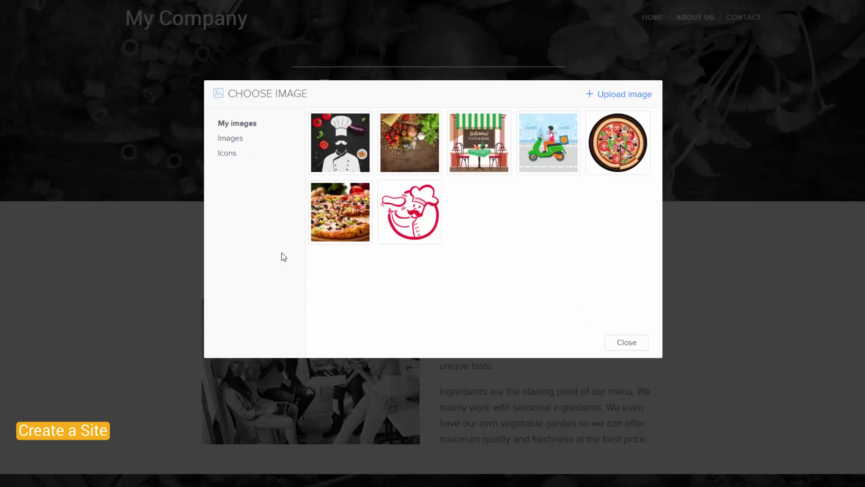
pyautogui.click(326, 169)
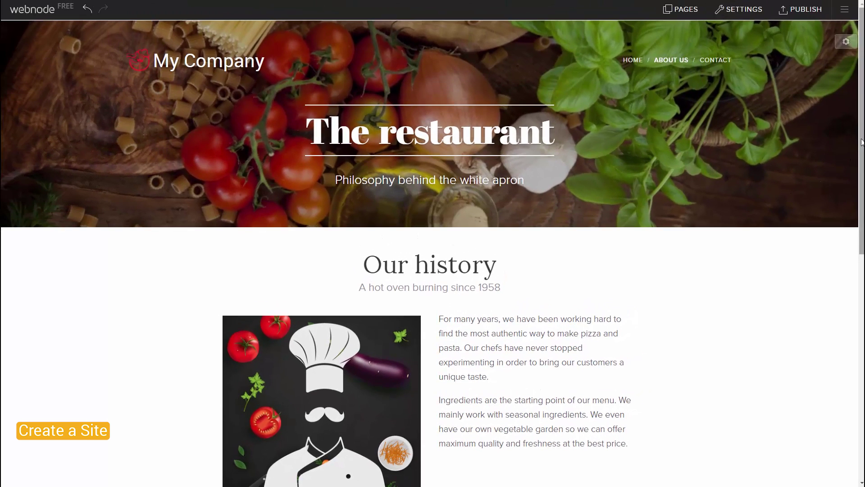
pyautogui.moveTo(863, 147); pyautogui.dragTo(863, 243)
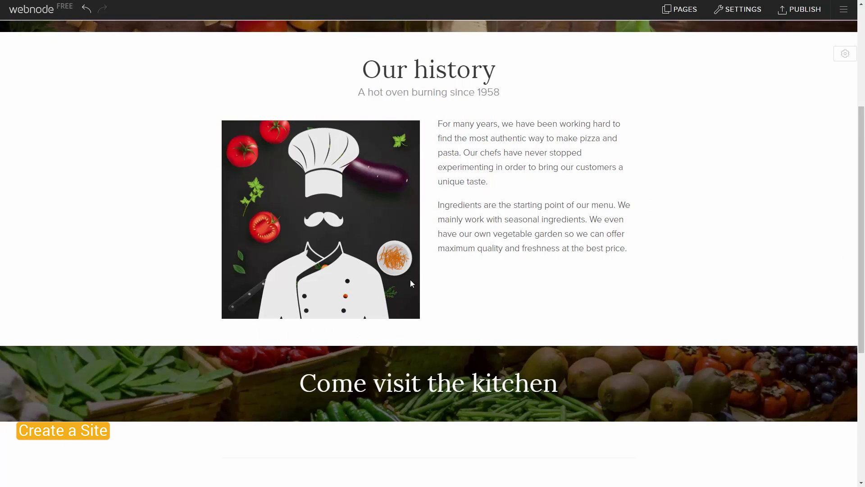
# - Place the chef image left of the first Our history paragraph, with the Ingredients paragraph beside it
pyautogui.moveTo(367, 236); pyautogui.dragTo(521, 191)
pyautogui.moveTo(536, 274); pyautogui.dragTo(515, 286)
pyautogui.moveTo(407, 261); pyautogui.dragTo(266, 201)
pyautogui.moveTo(425, 225); pyautogui.dragTo(411, 220)
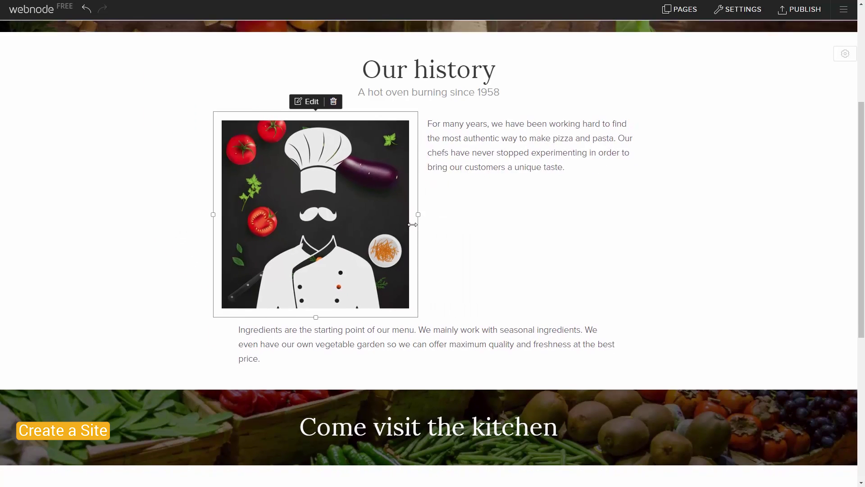
pyautogui.moveTo(437, 309); pyautogui.dragTo(537, 209)
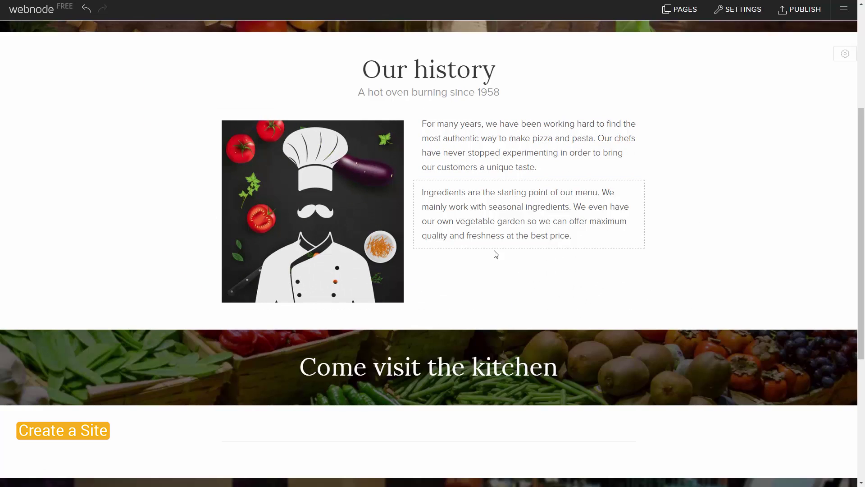
# - Make the chef image shorter and shift the picture up within its frame
pyautogui.click(318, 274)
pyautogui.moveTo(313, 308); pyautogui.dragTo(313, 271)
pyautogui.moveTo(399, 194); pyautogui.dragTo(398, 123)
pyautogui.click(707, 250)
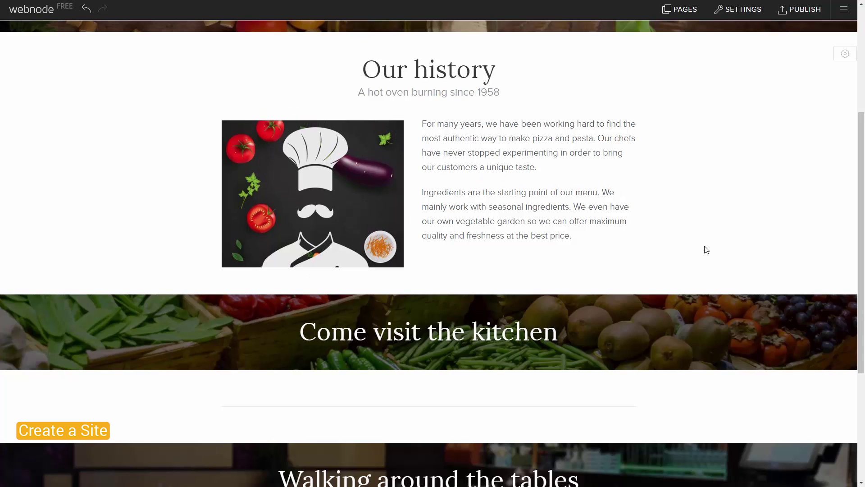
pyautogui.scroll(-4, 766, 235)
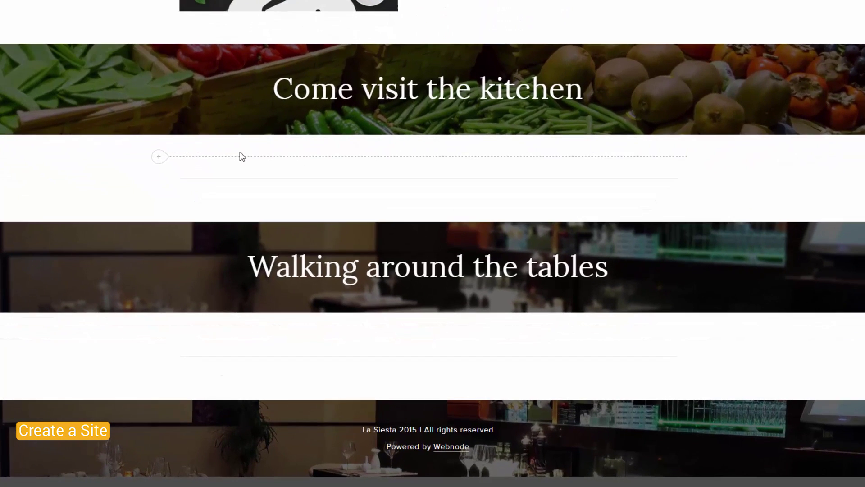
# - Embed the pasted My kitchen YouTube link under Come visit the kitchen and widen the video
pyautogui.click(206, 211)
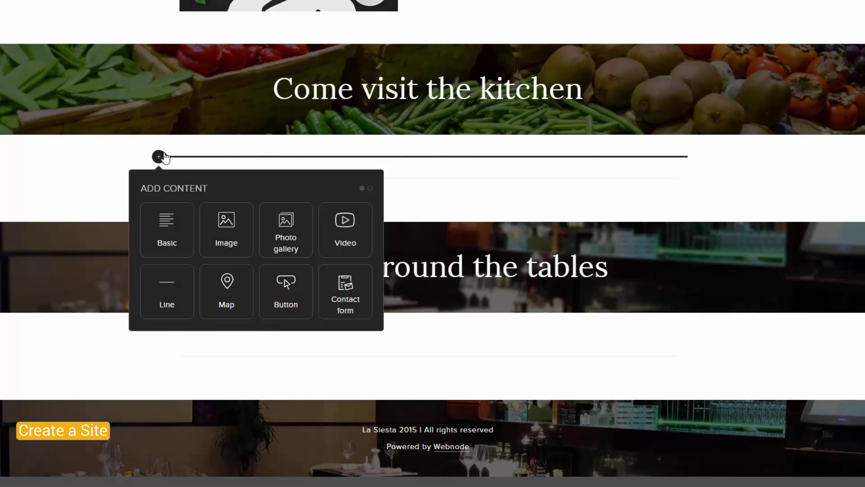
pyautogui.moveTo(347, 248); pyautogui.dragTo(462, 163)
pyautogui.write('https://www.youtube.com/watch?v=y1G1LHs7Xs8')
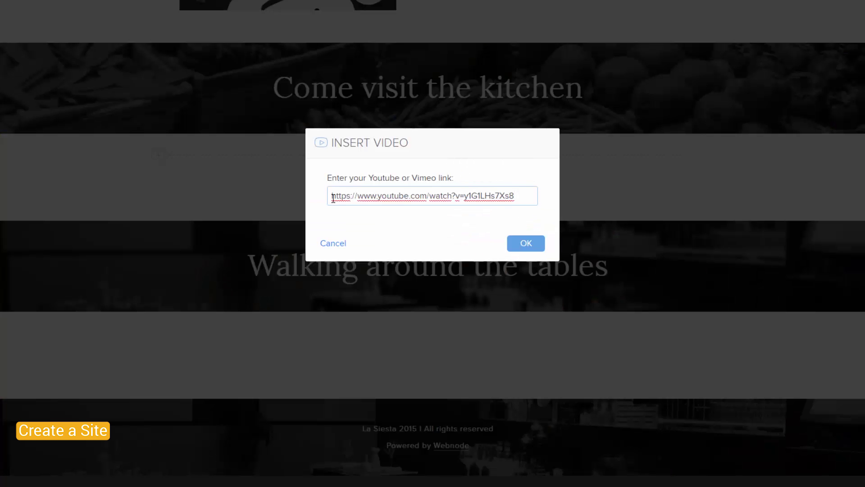
pyautogui.click(365, 224)
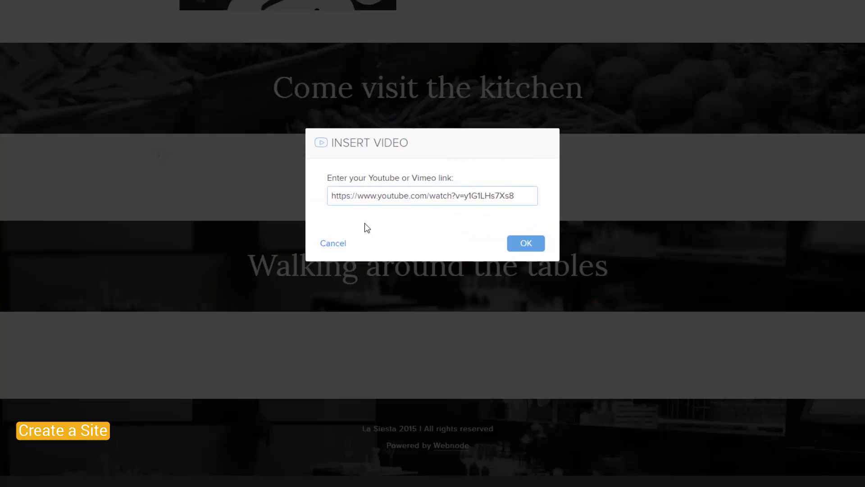
pyautogui.click(537, 248)
pyautogui.moveTo(579, 250); pyautogui.dragTo(639, 269)
pyautogui.click(713, 305)
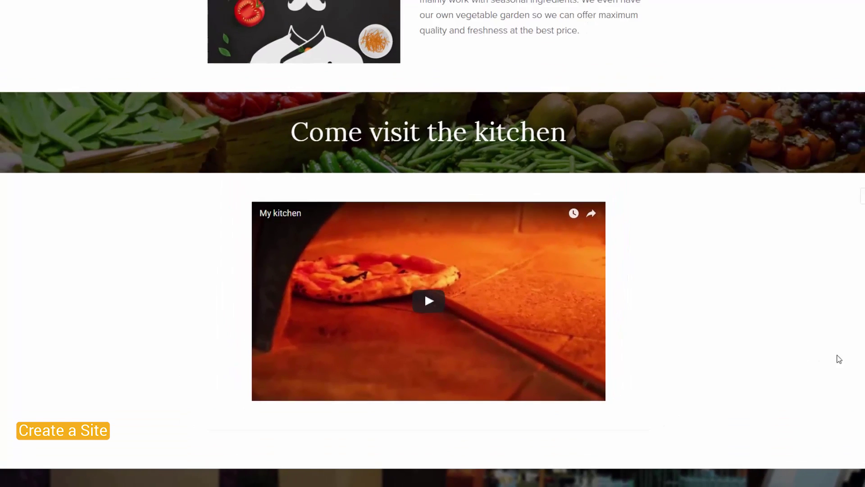
pyautogui.scroll(-4, 613, 371)
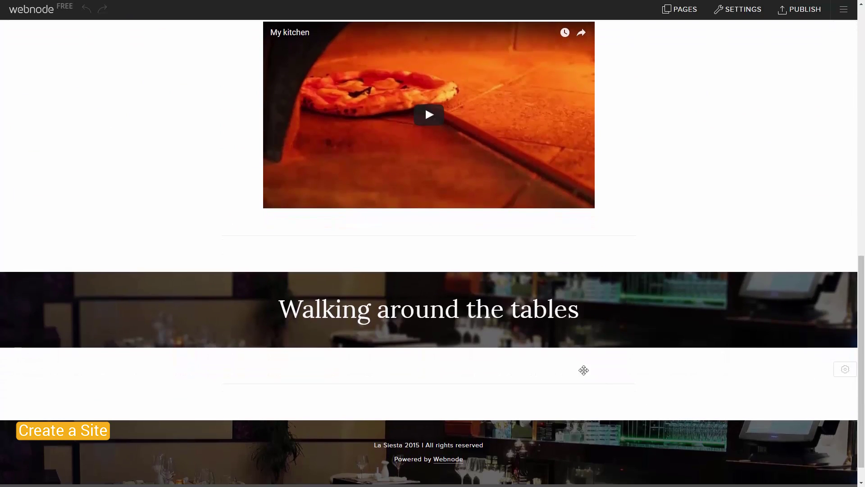
# - Add a photo gallery under Walking around the tables with uploaded photos 1, 2 and 3
pyautogui.click(200, 366)
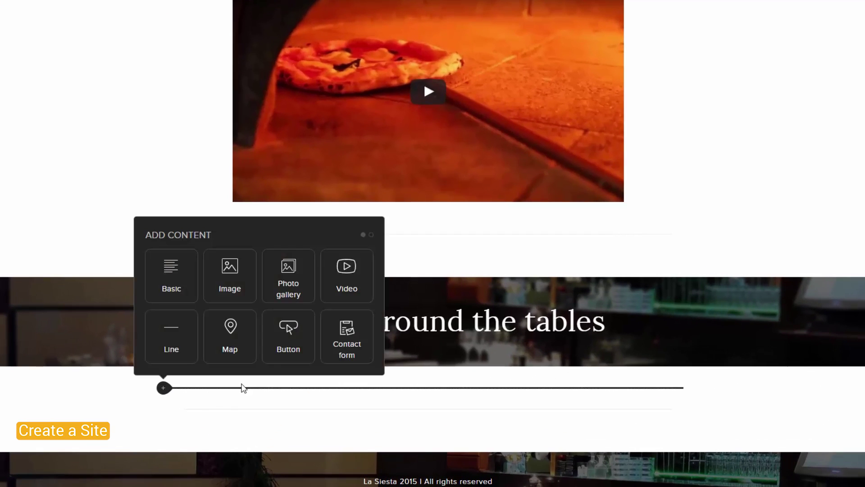
pyautogui.moveTo(288, 288); pyautogui.dragTo(377, 378)
pyautogui.click(450, 261)
pyautogui.moveTo(525, 215); pyautogui.dragTo(366, 197)
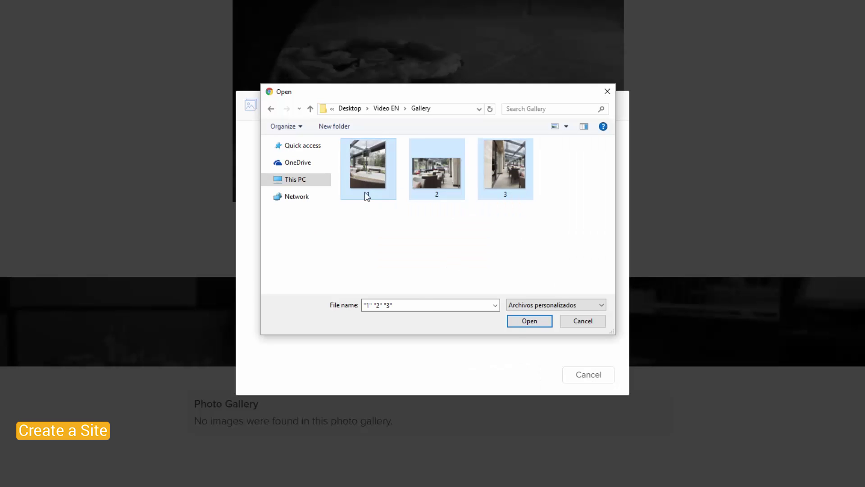
pyautogui.click(541, 324)
pyautogui.click(591, 381)
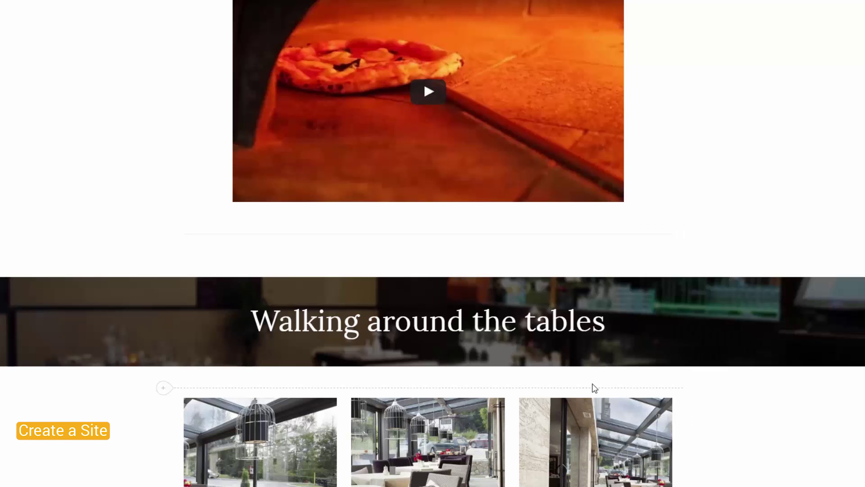
pyautogui.scroll(-3, 863, 382)
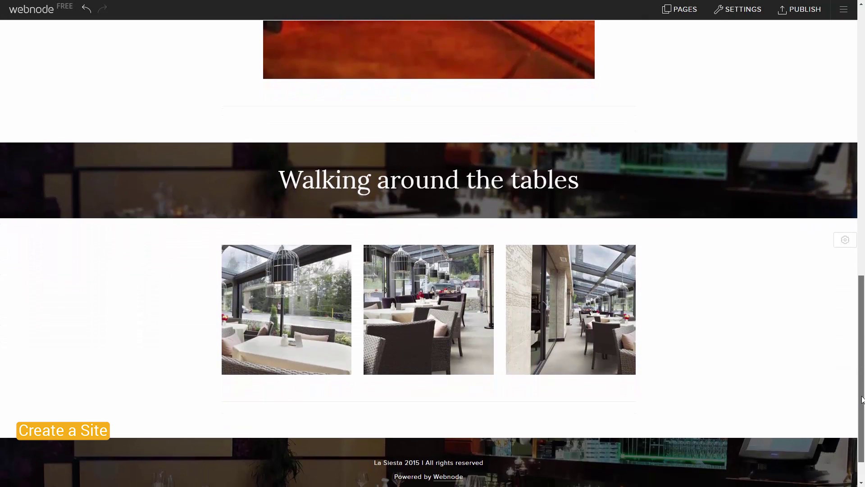
pyautogui.scroll(1, 862, 378)
pyautogui.moveTo(862, 376); pyautogui.dragTo(862, 124)
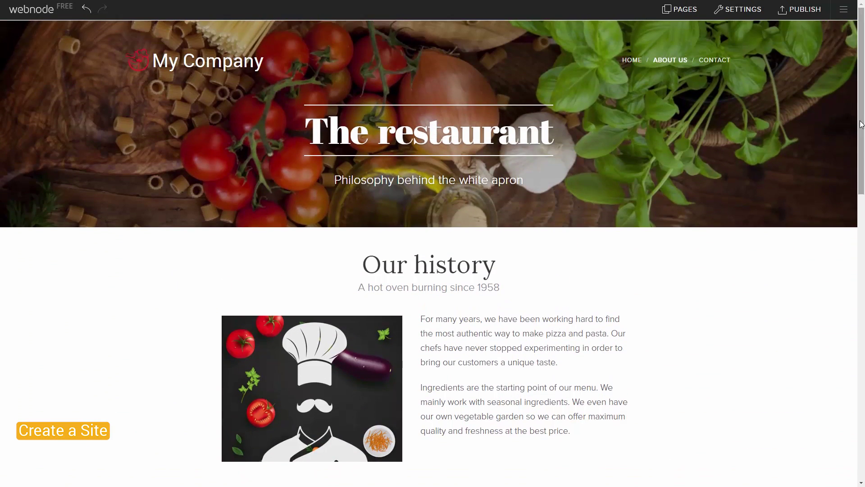
# - Create a new page named Menu from the Pricelist template
pyautogui.click(683, 15)
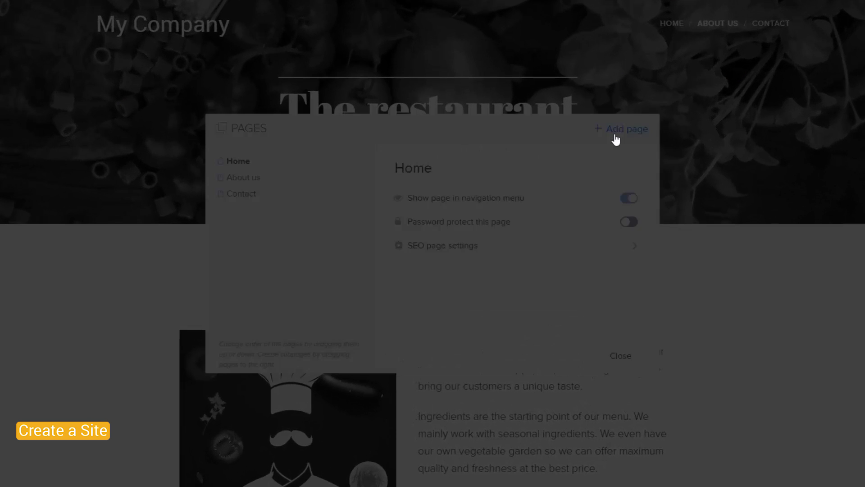
pyautogui.click(616, 139)
pyautogui.click(290, 268)
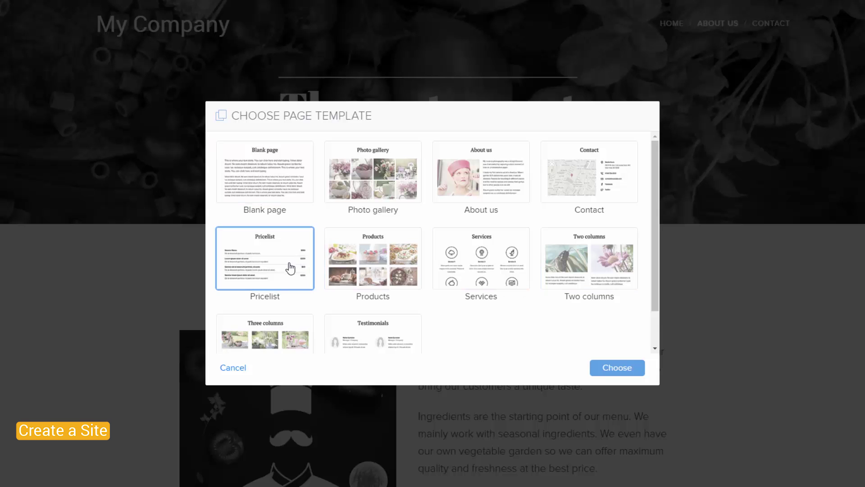
pyautogui.click(602, 371)
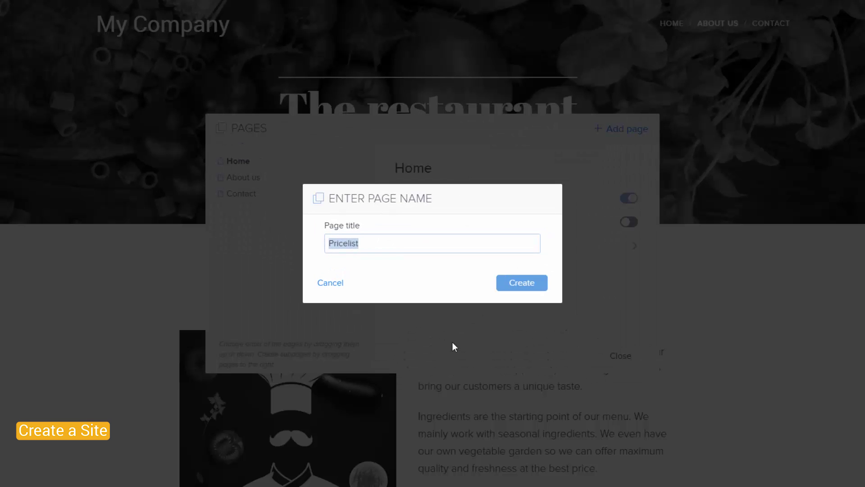
pyautogui.write('Menu')
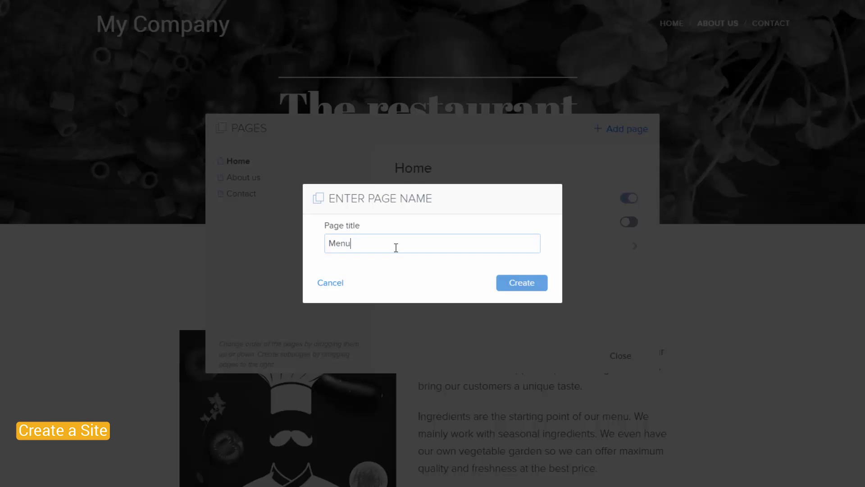
pyautogui.click(544, 289)
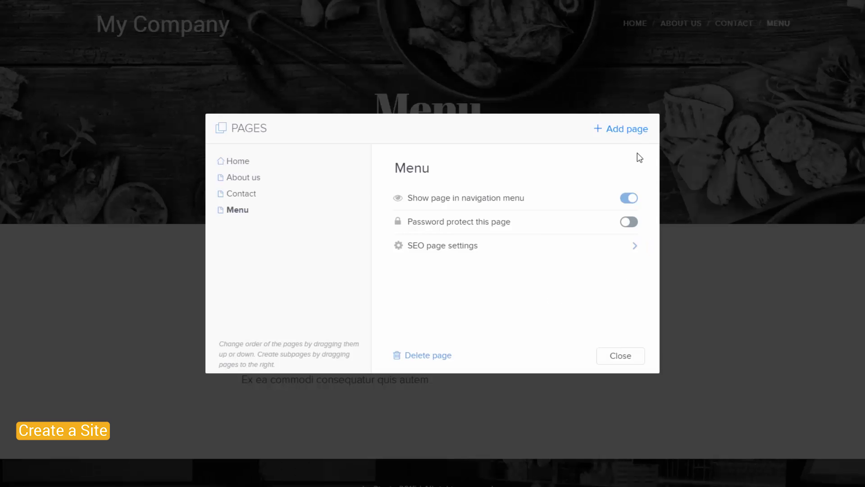
# - Add a Home delivery page and nest it under Menu as a subpage
pyautogui.click(632, 136)
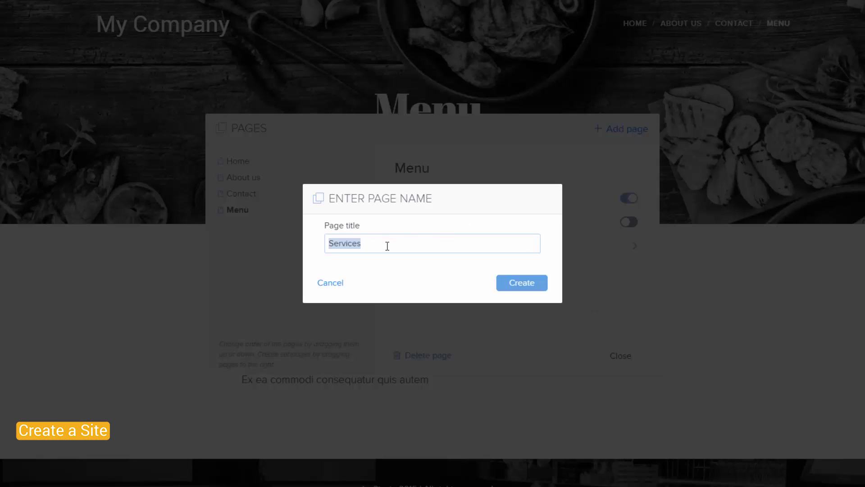
pyautogui.write('Home delivery')
pyautogui.click(539, 289)
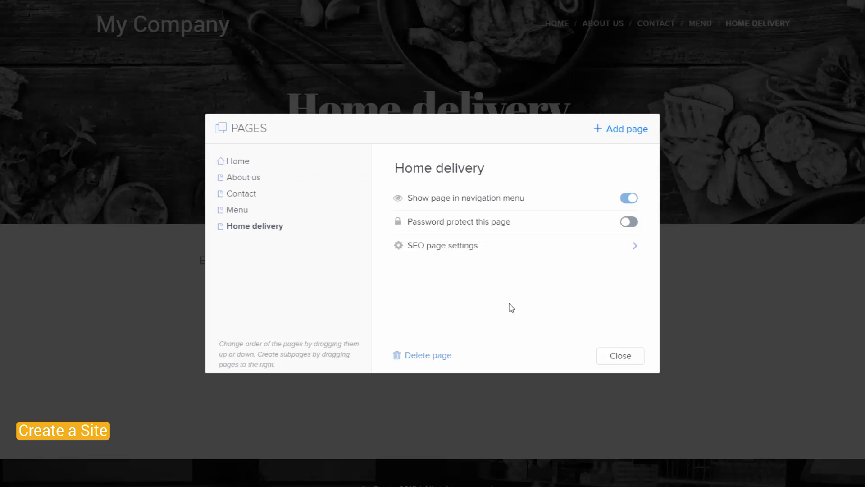
pyautogui.moveTo(269, 228); pyautogui.dragTo(244, 194)
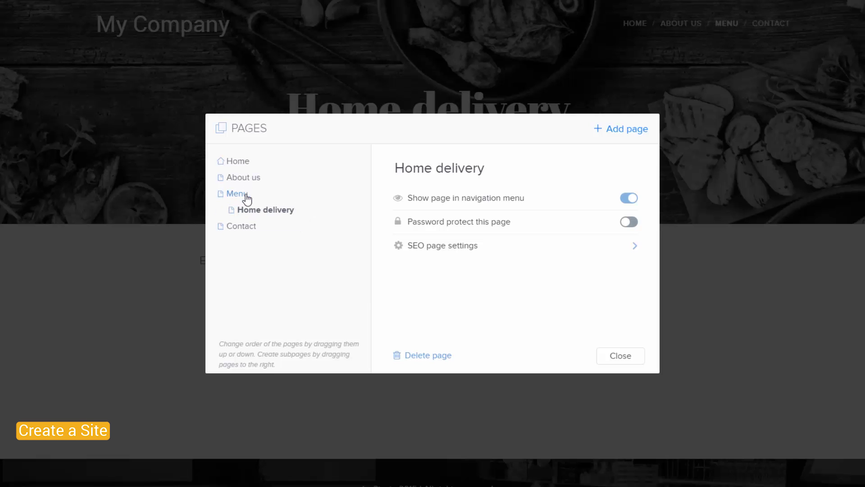
# - Rename the About us page to The Restaurant
pyautogui.click(256, 181)
pyautogui.click(395, 170)
pyautogui.moveTo(395, 169); pyautogui.dragTo(452, 172)
pyautogui.write('The Restaurant')
pyautogui.press('Return')
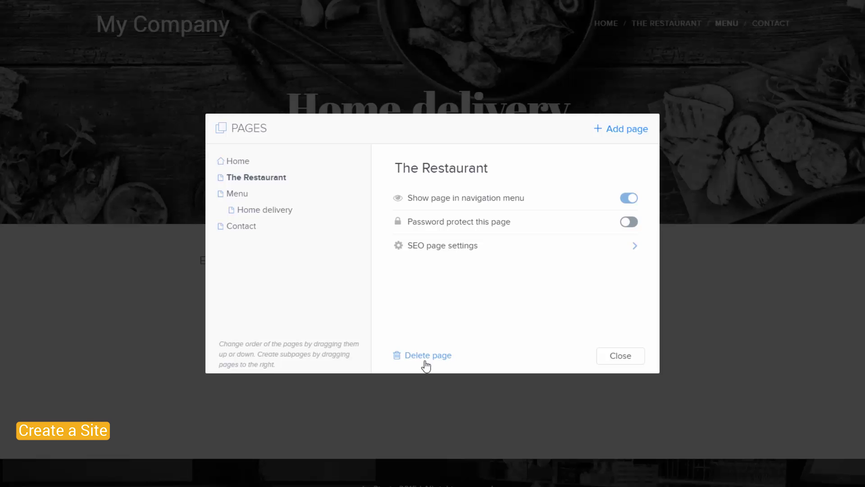
pyautogui.click(632, 365)
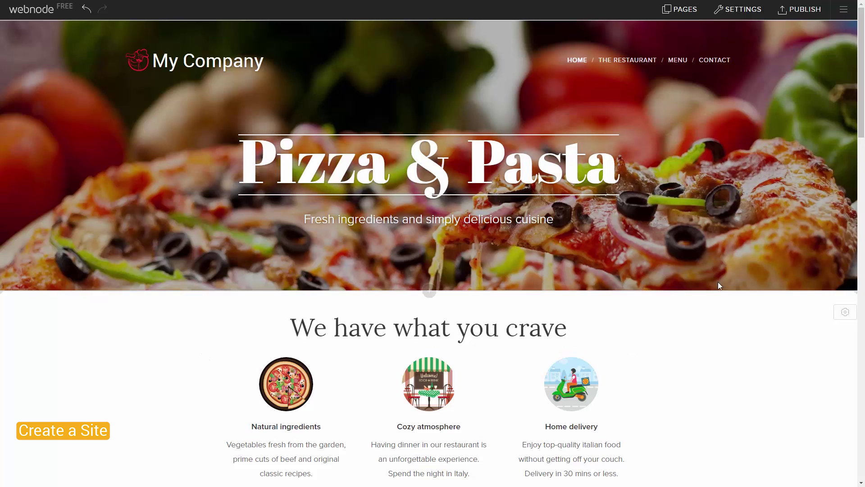
# - Link the home page's Home delivery block to the Home delivery page
pyautogui.scroll(-3, 861, 127)
pyautogui.scroll(-1, 860, 127)
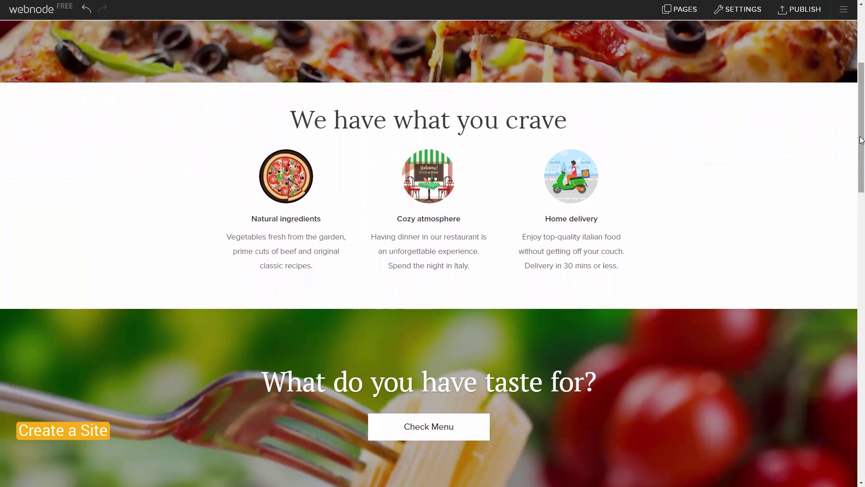
pyautogui.moveTo(615, 189)
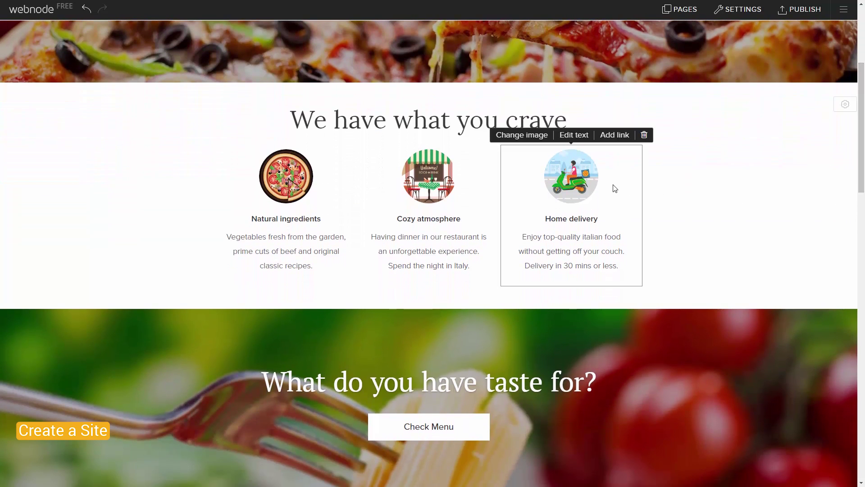
pyautogui.click(615, 135)
pyautogui.click(627, 120)
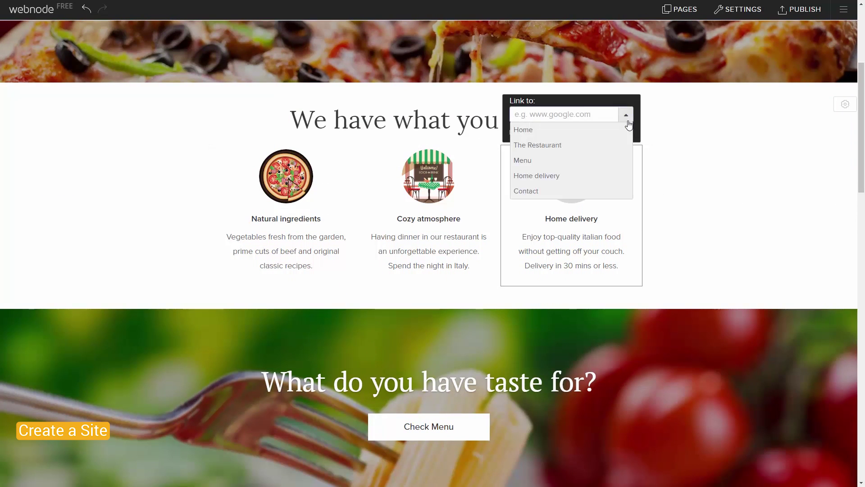
pyautogui.click(615, 177)
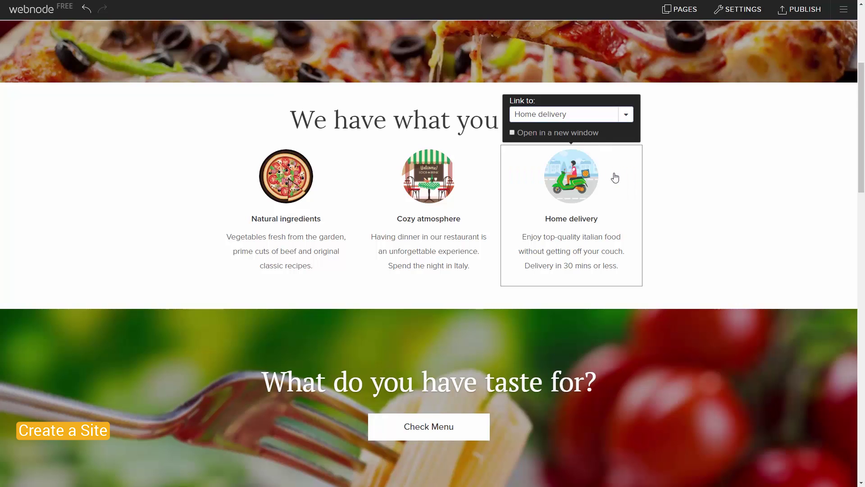
pyautogui.click(730, 202)
pyautogui.moveTo(861, 160); pyautogui.dragTo(862, 422)
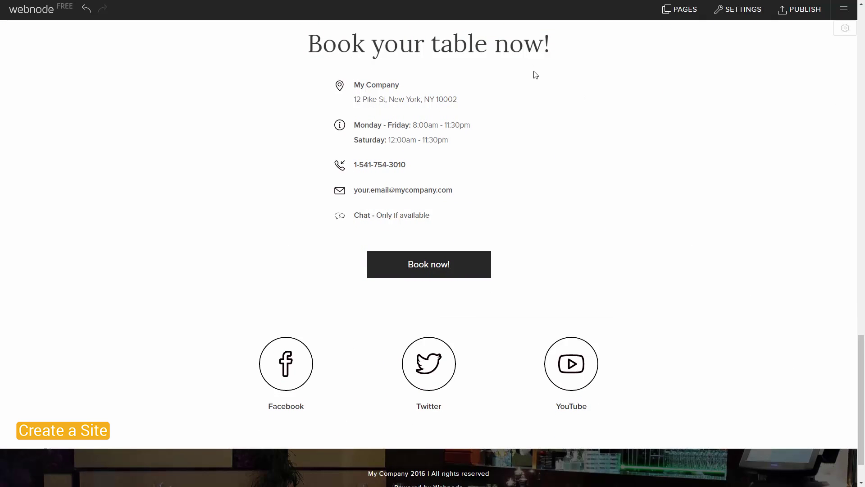
# - Add a map of 12 Pike St beside the contact details and make it taller
pyautogui.click(313, 67)
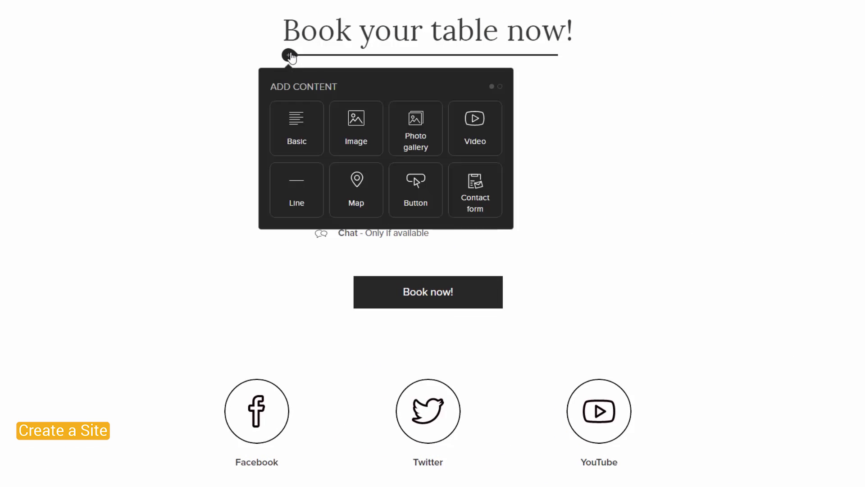
pyautogui.moveTo(354, 199); pyautogui.dragTo(266, 166)
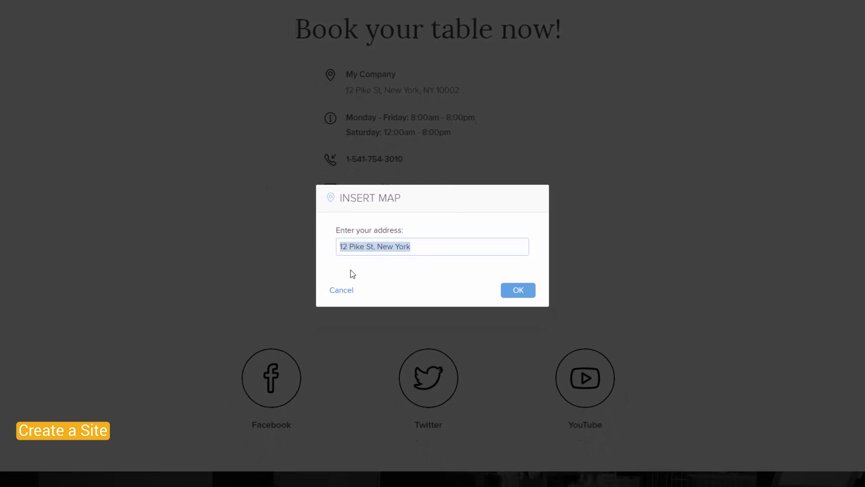
pyautogui.click(519, 291)
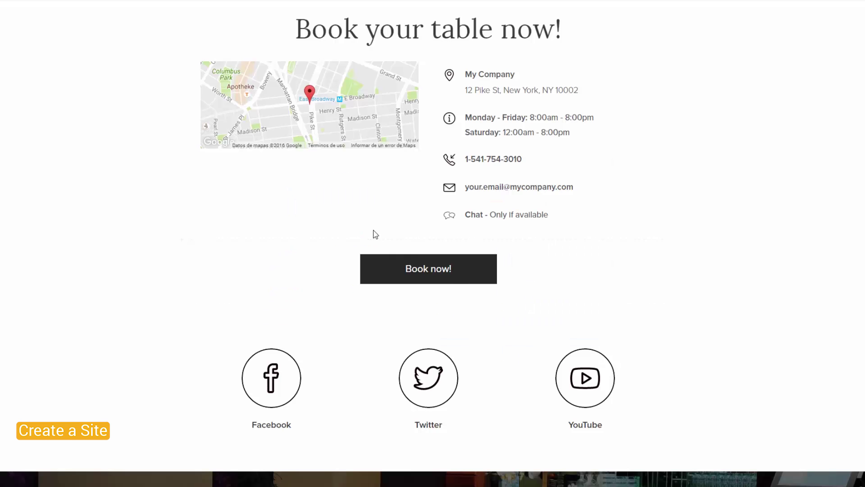
pyautogui.click(317, 135)
pyautogui.moveTo(309, 158); pyautogui.dragTo(308, 233)
pyautogui.click(172, 188)
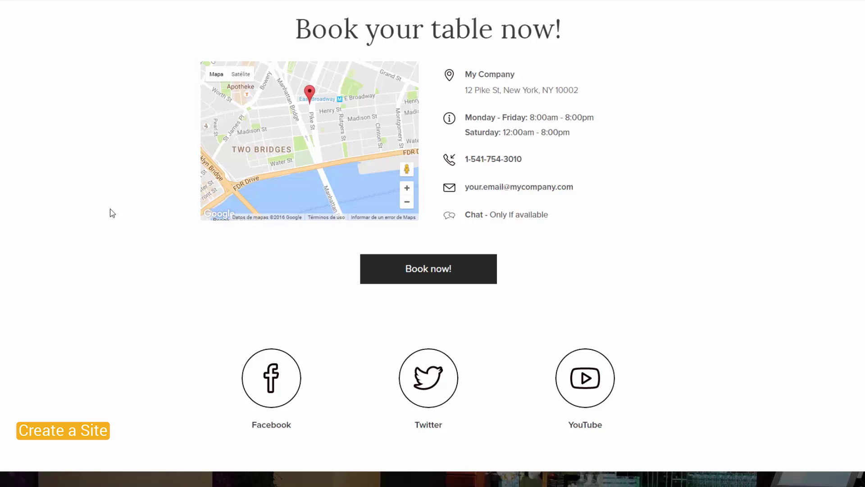
pyautogui.scroll(-2, 124, 195)
pyautogui.click(178, 255)
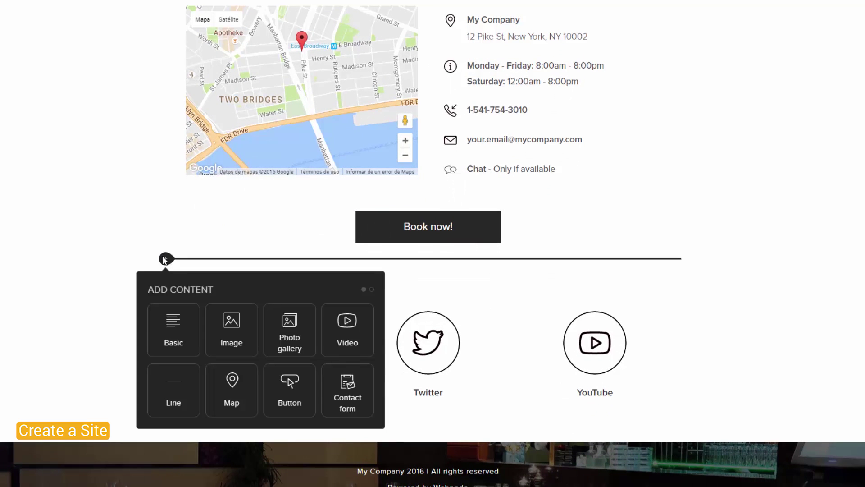
# - Insert an HTML block containing the pasted chat script below the Book now! button
pyautogui.click(372, 290)
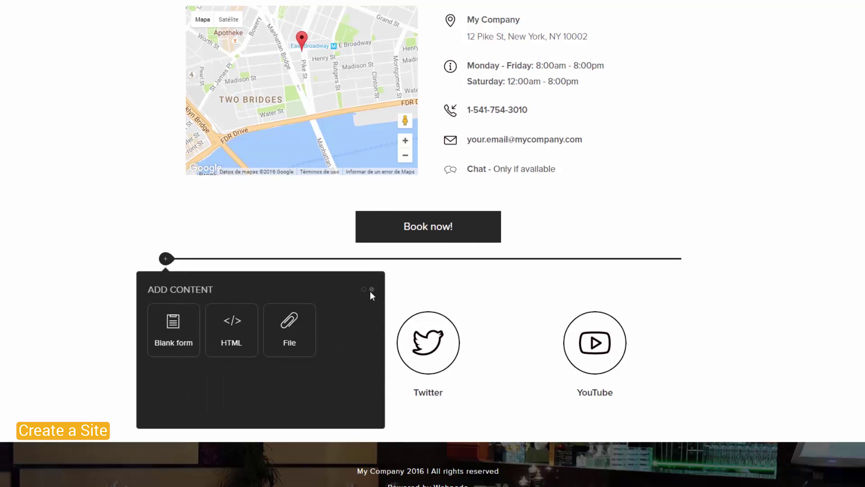
pyautogui.click(245, 325)
pyautogui.hotkey('ctrl', 'v')
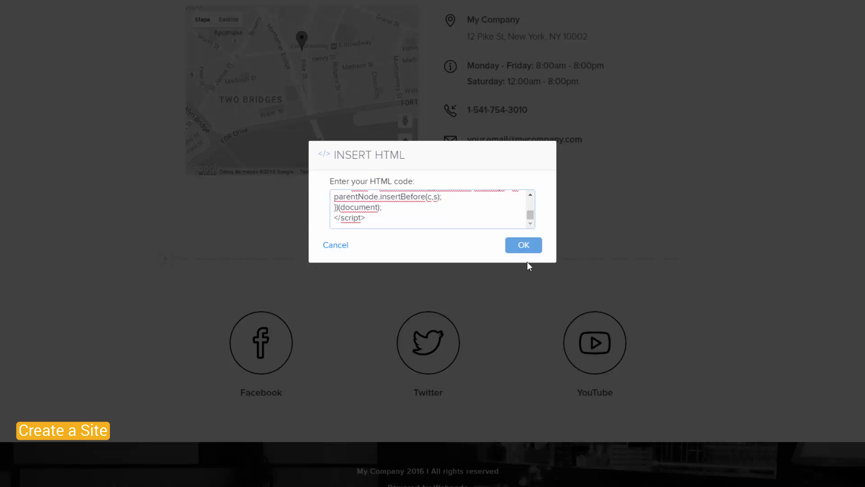
pyautogui.click(524, 247)
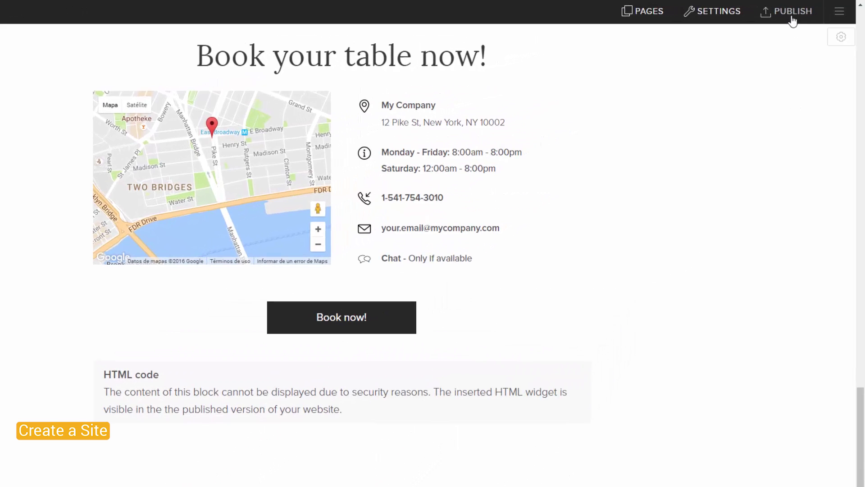
# - Publish the site and open the live my-company.webnode.com version
pyautogui.click(793, 20)
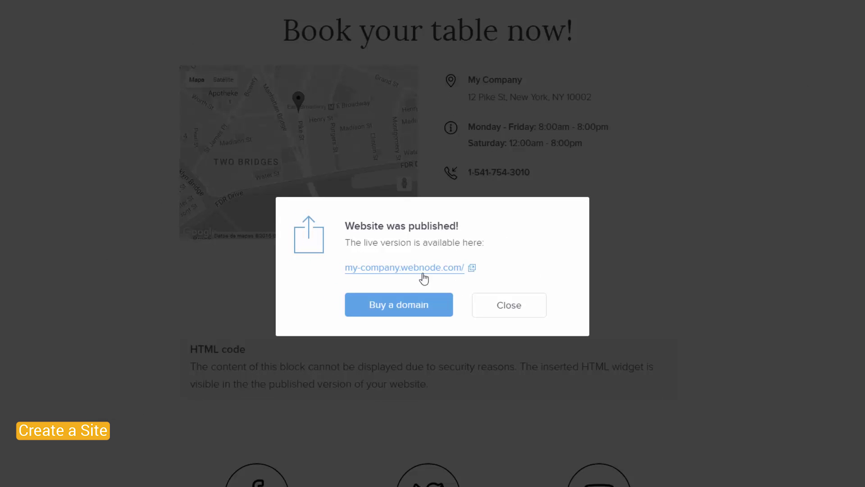
pyautogui.click(418, 268)
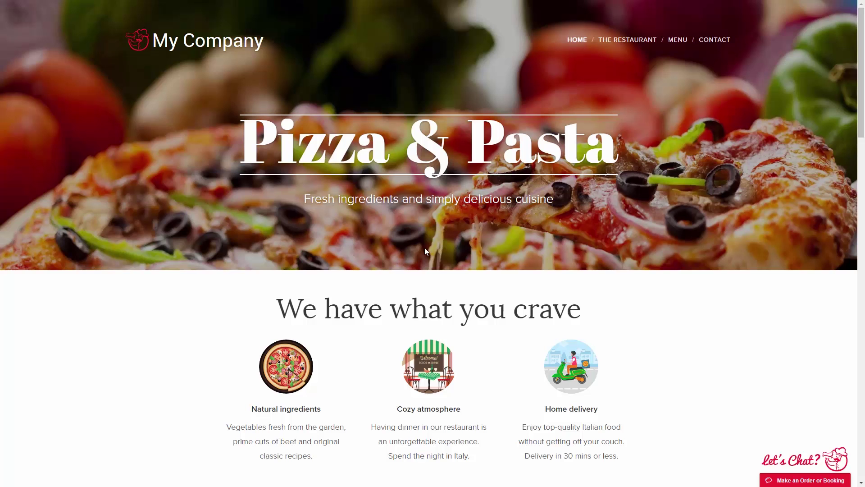
pyautogui.moveTo(862, 75)
pyautogui.mouseDown()
pyautogui.moveTo(862, 415)
pyautogui.moveTo(862, 71)
pyautogui.mouseUp()
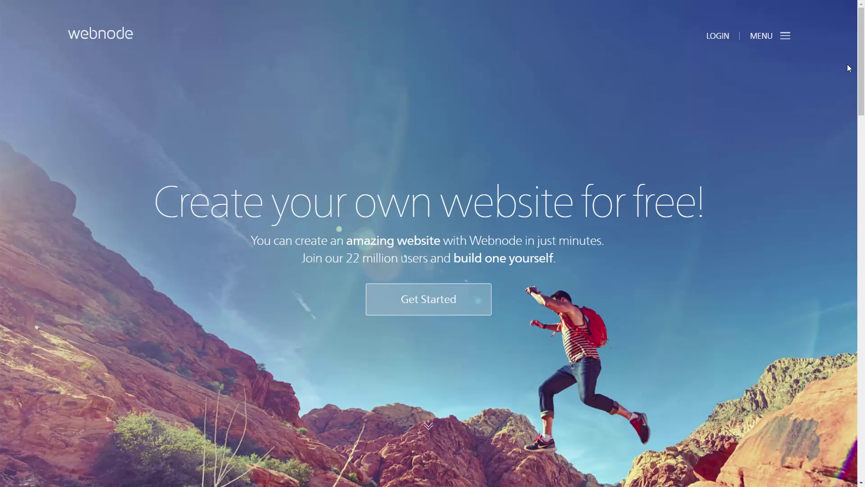
# - Log in to Webnode and open the My Company project from My projects
pyautogui.click(723, 37)
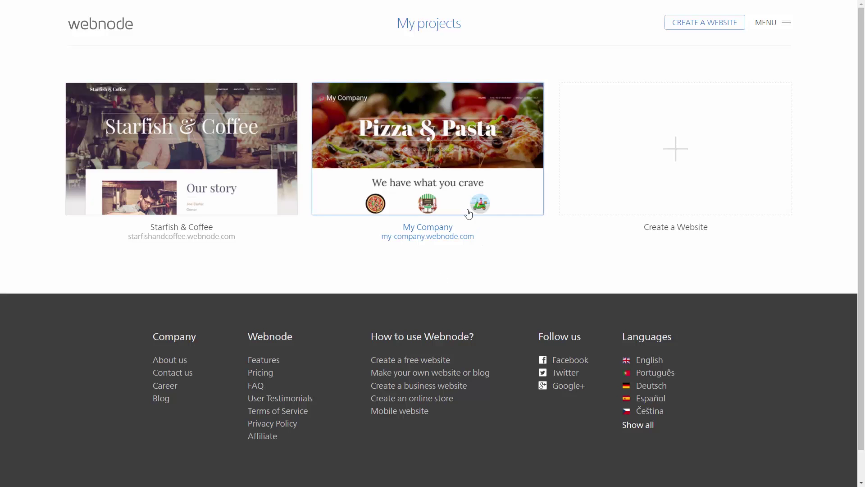
pyautogui.click(442, 200)
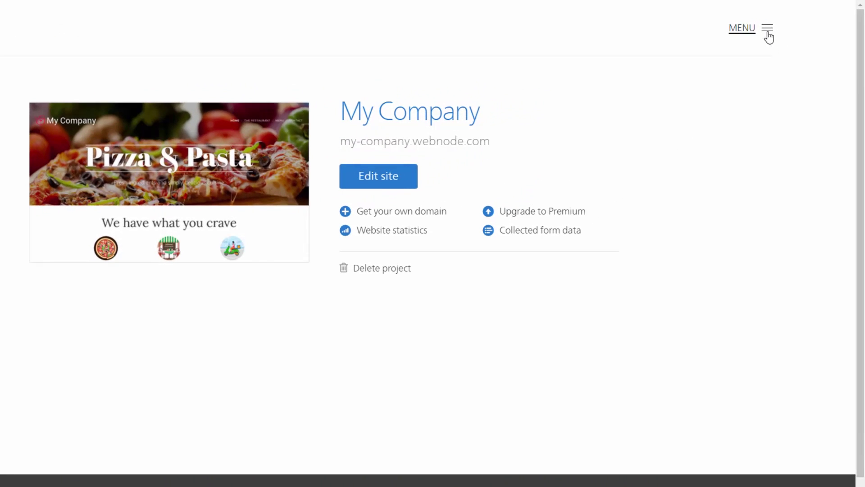